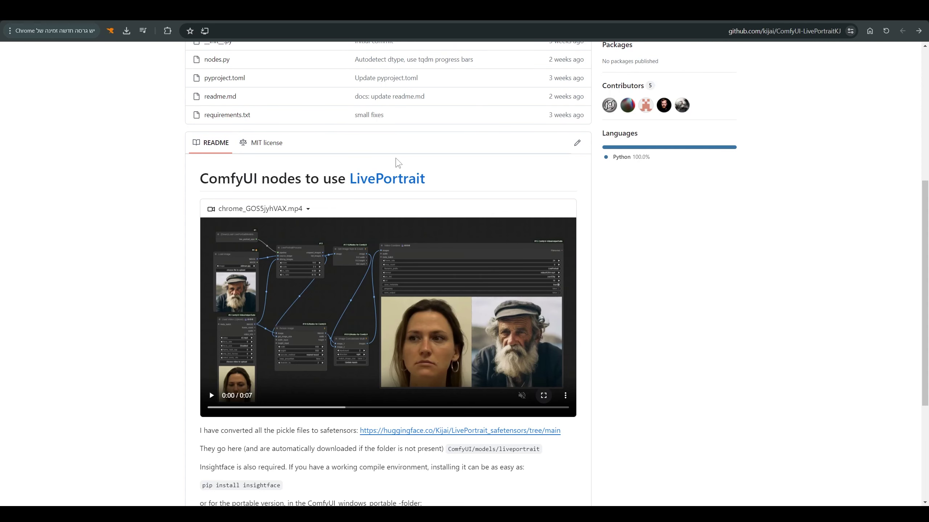
scroll(395, 162, up, 5)
scroll(433, 178, up, 2)
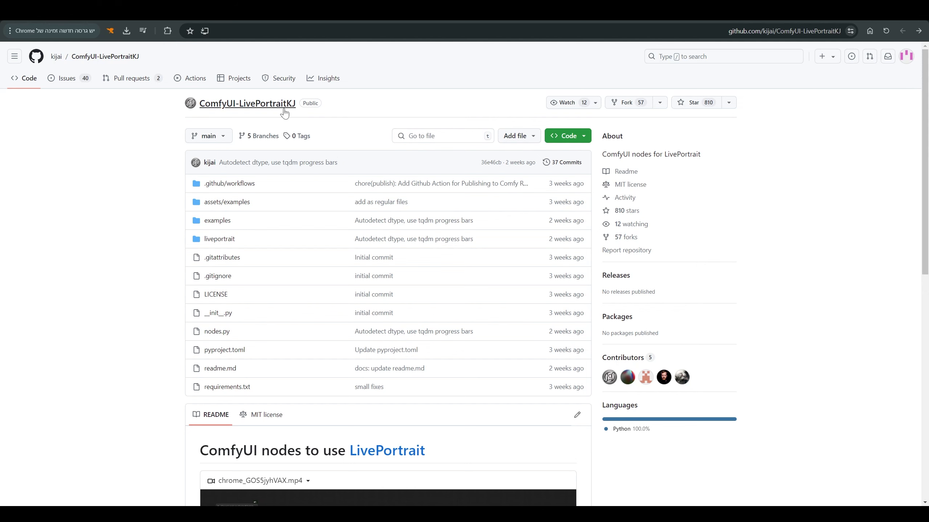
scroll(395, 135, down, 4)
scroll(396, 139, down, 3)
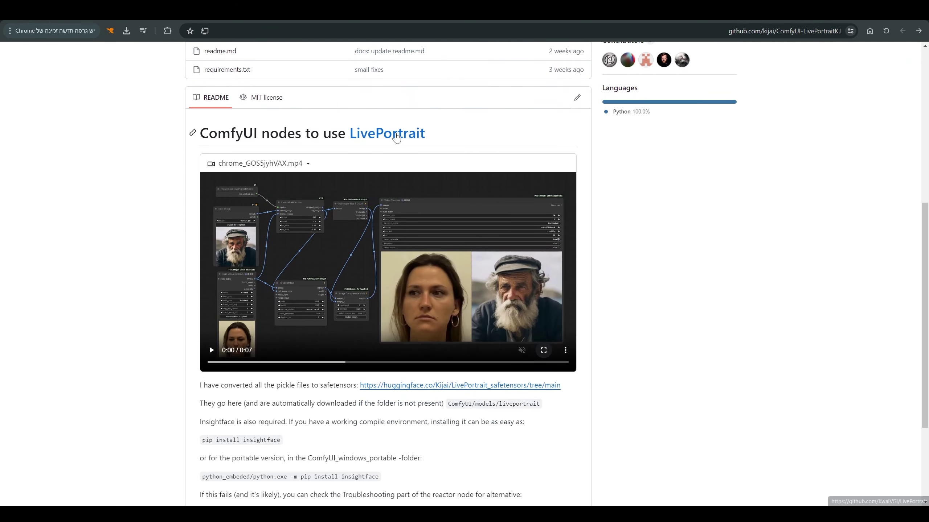
scroll(625, 178, down, 1)
scroll(625, 178, down, 1)
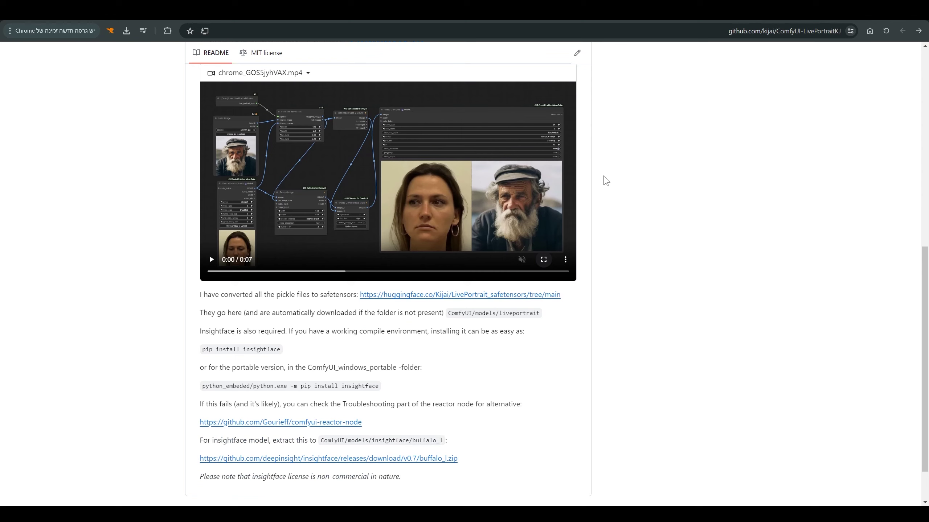
click(543, 260)
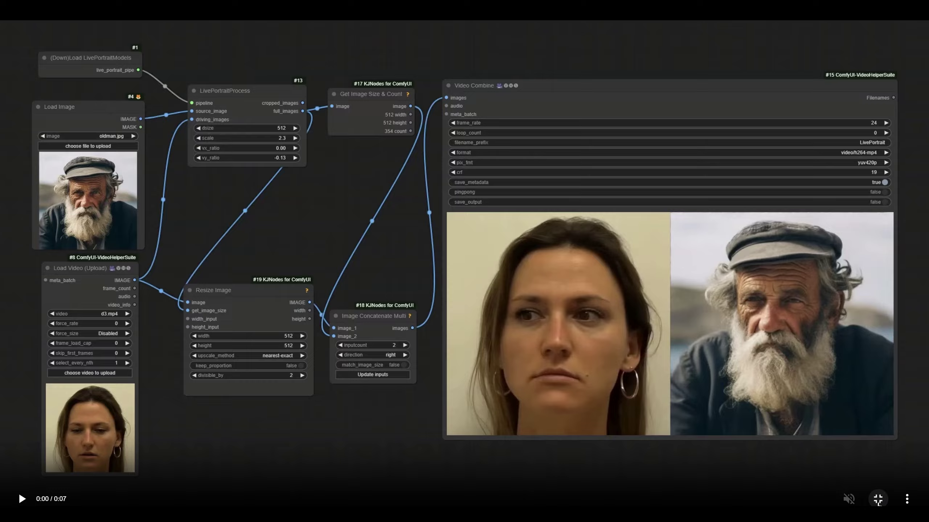
click(877, 499)
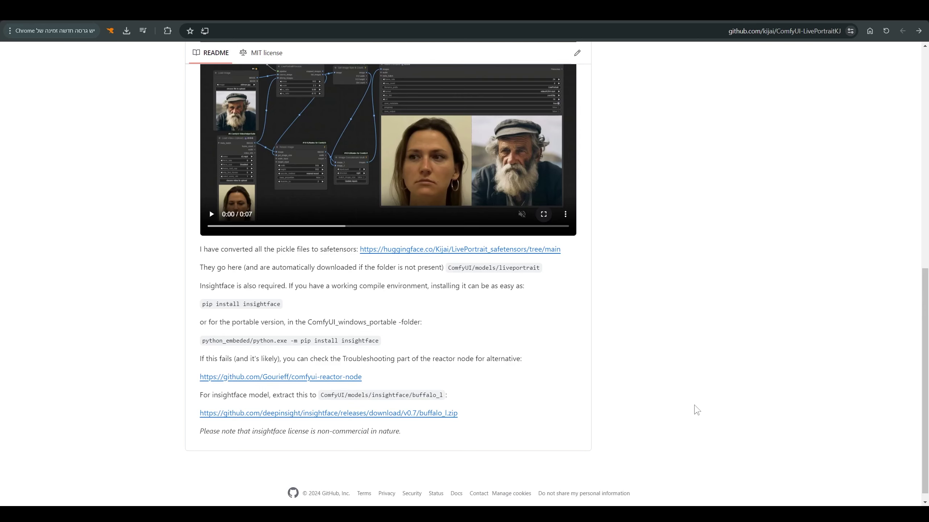
scroll(430, 216, up, 5)
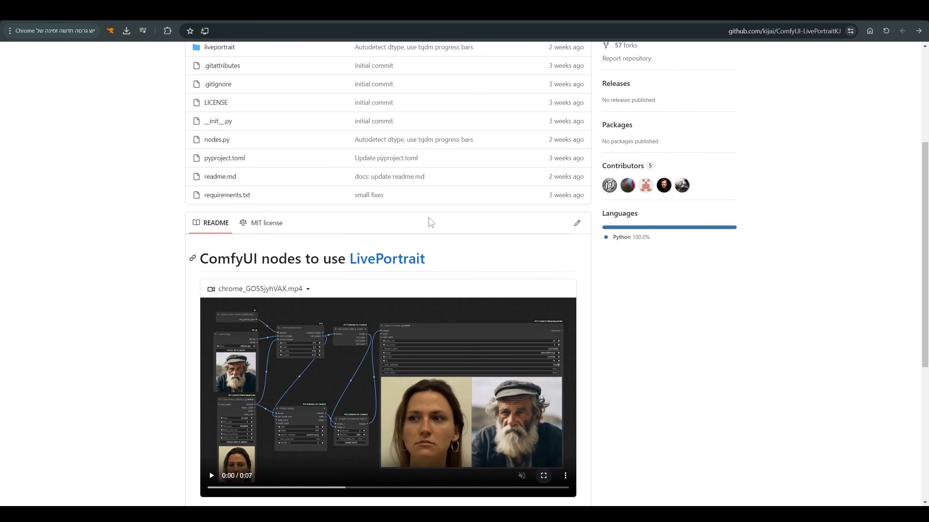
scroll(424, 220, down, 6)
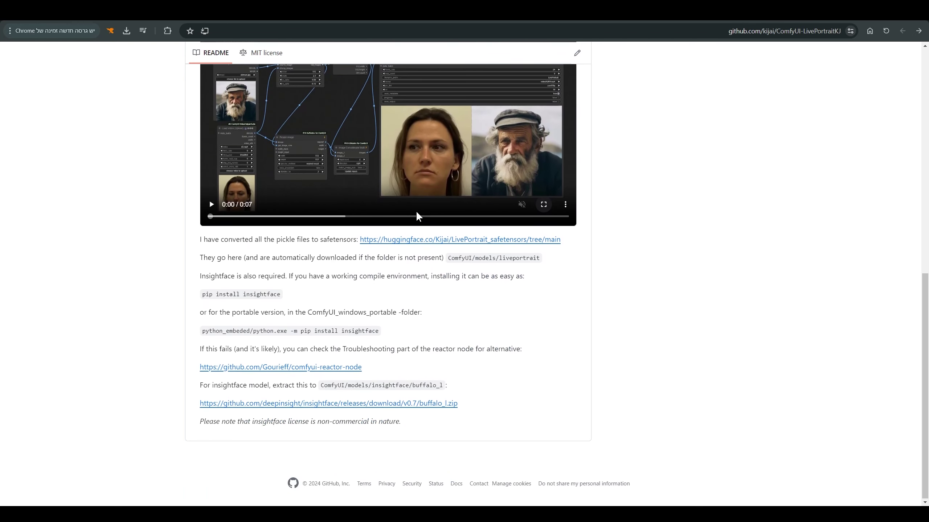
scroll(416, 210, up, 2)
scroll(417, 209, down, 2)
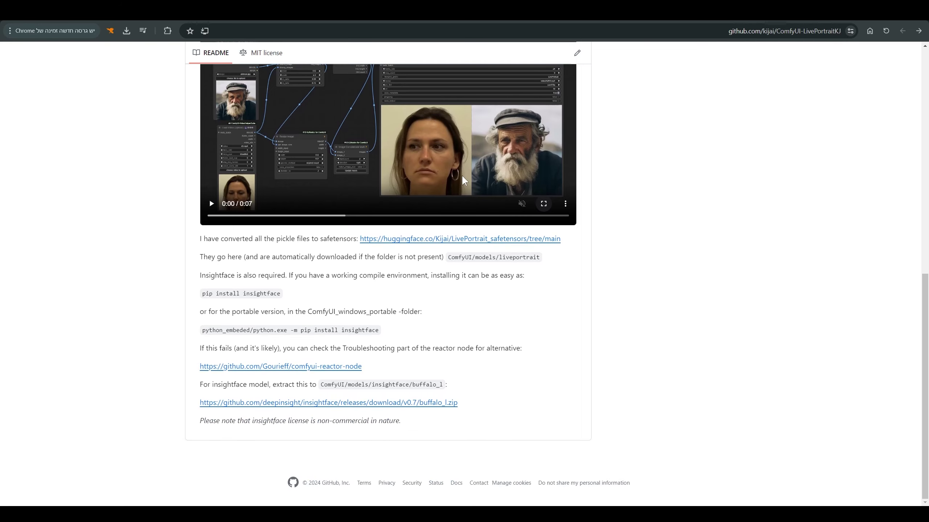
Load the fourth Driving Video Examples clip as the LivePortrait Space's driving video.
scroll(461, 175, up, 2)
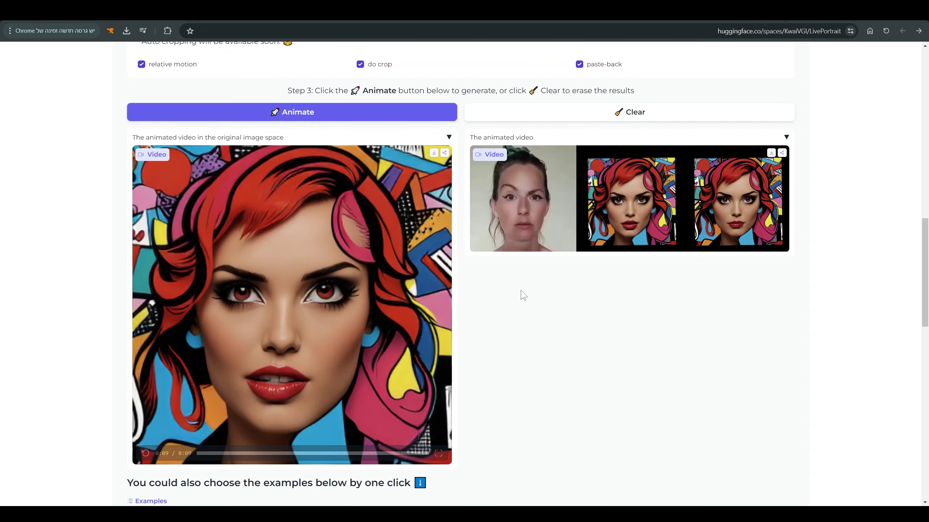
scroll(523, 296, up, 15)
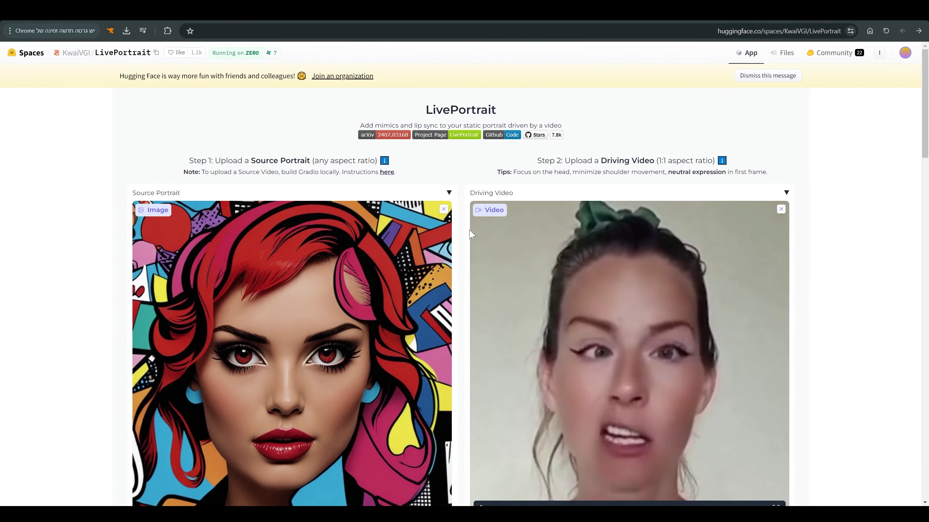
scroll(470, 228, down, 3)
scroll(469, 229, up, 4)
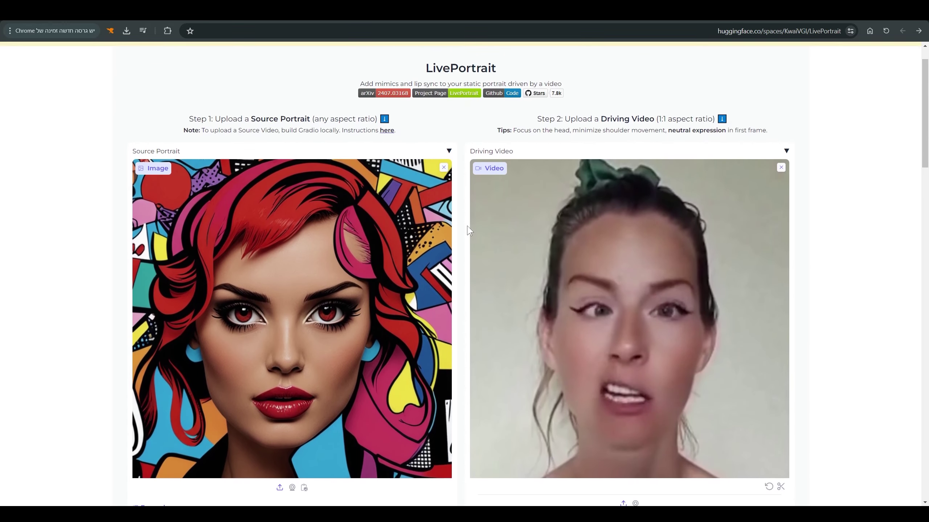
scroll(541, 419, down, 5)
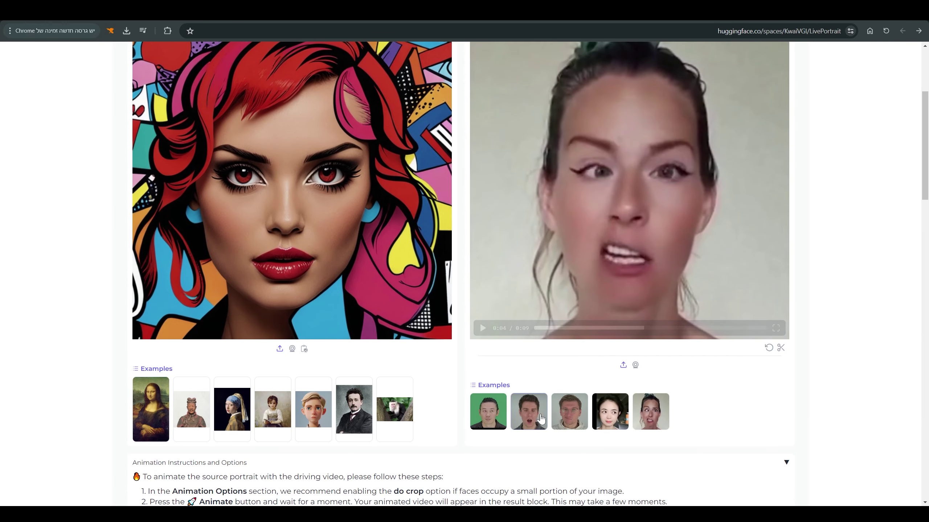
click(615, 421)
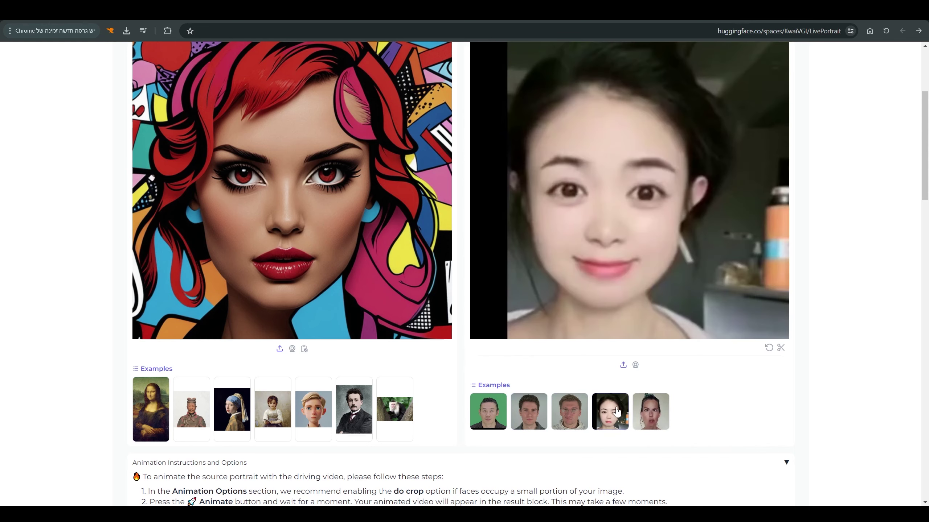
scroll(434, 372, down, 2)
scroll(434, 372, down, 4)
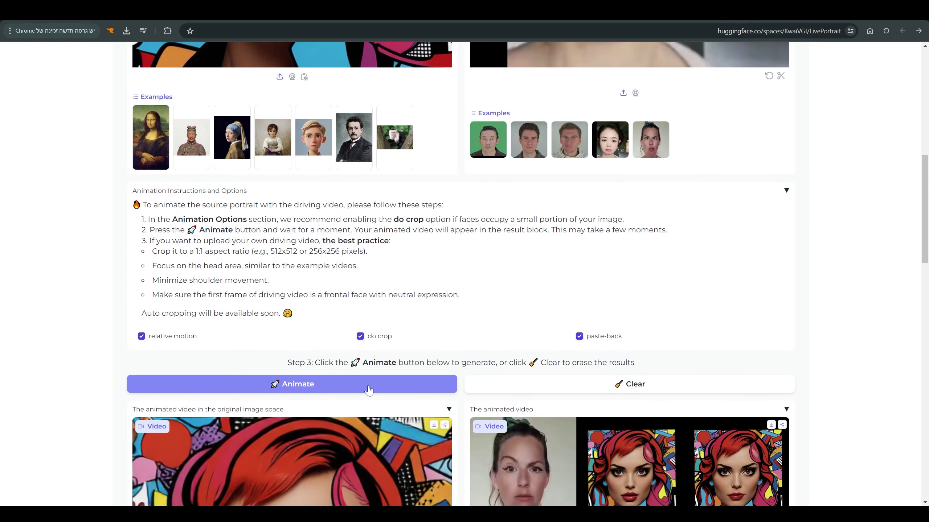
Animate the pop-art portrait with the chosen clip, then go back to the ComfyUI tab at 127.0.0.1:8188.
click(356, 384)
scroll(727, 352, down, 4)
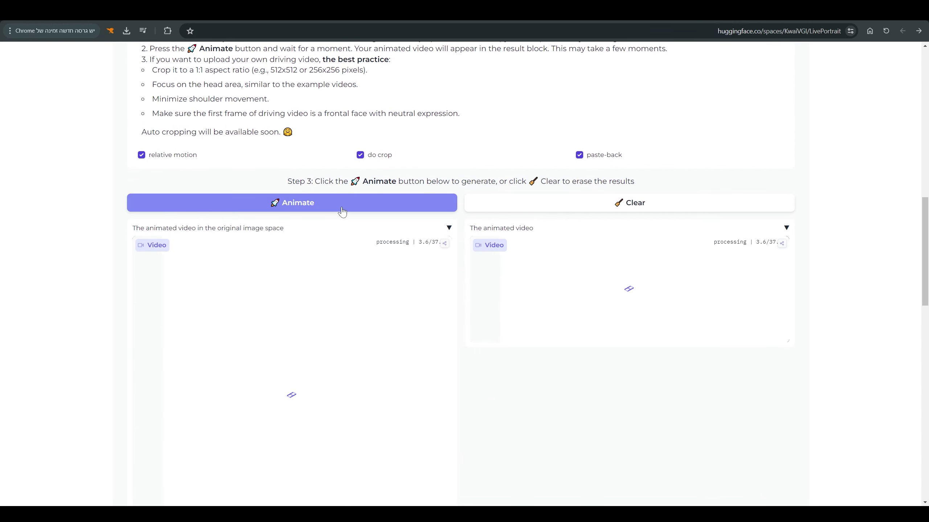
scroll(342, 207, up, 5)
drag(151, 286, 390, 299)
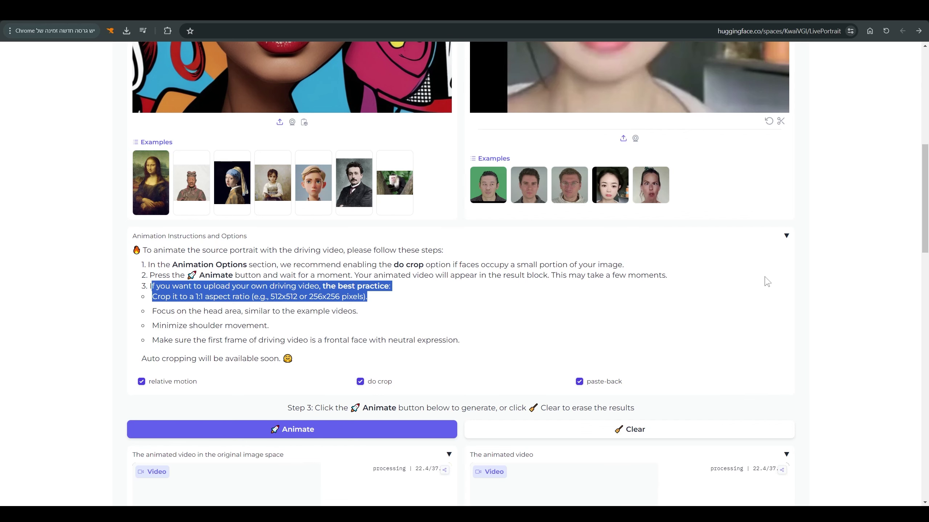
scroll(767, 280, up, 7)
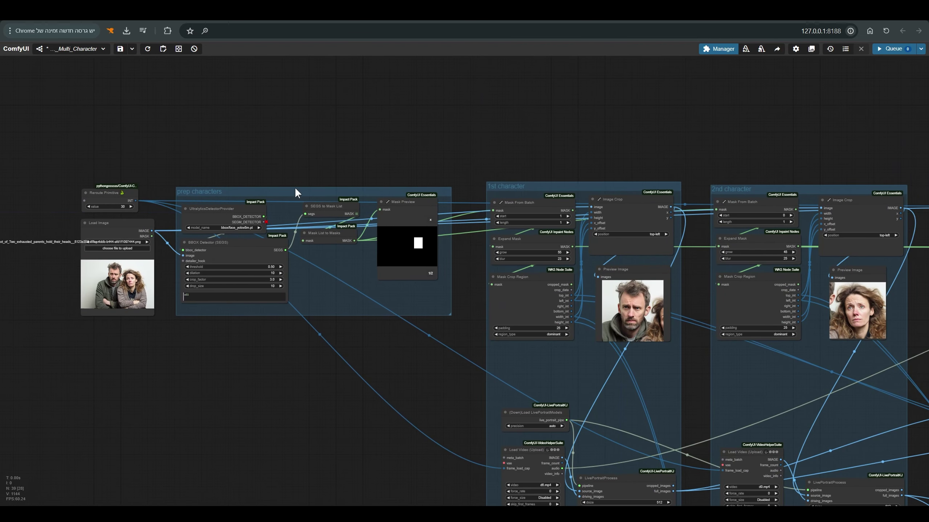
Trace the prep characters links through the Load Image, BBOX Detector and UltralyticsDetectorProvider nodes.
scroll(313, 168, down, 3)
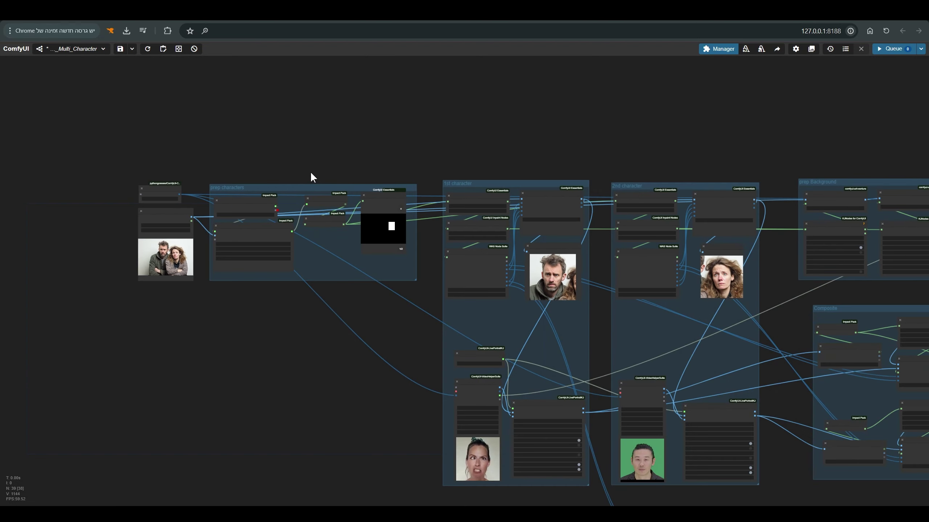
scroll(265, 182, up, 5)
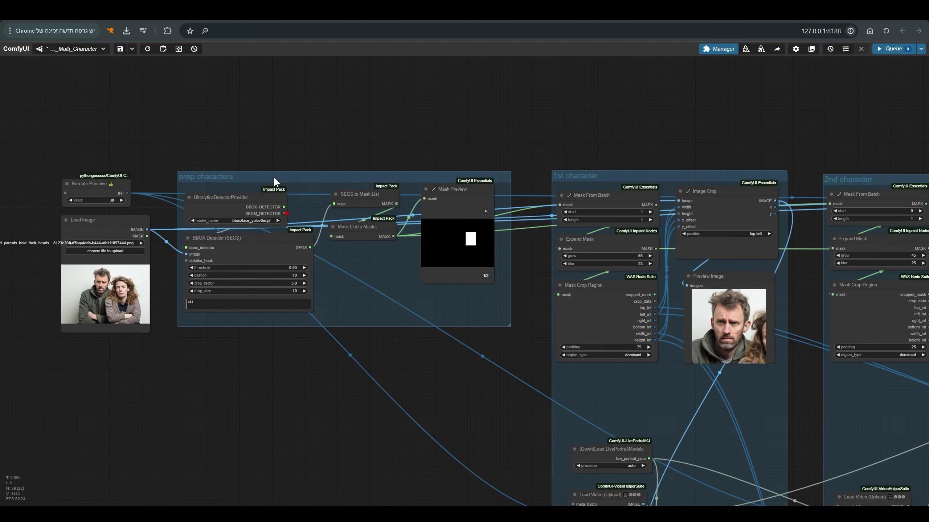
scroll(94, 286, up, 7)
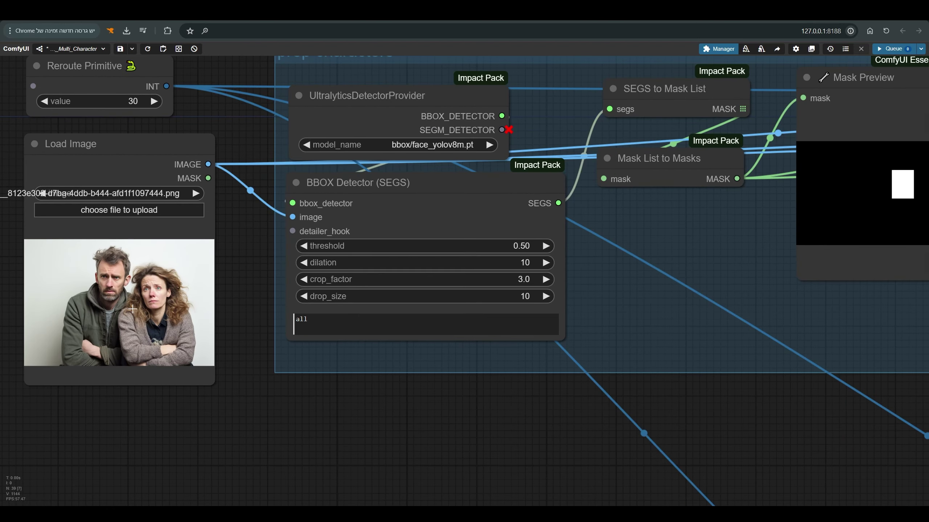
scroll(110, 287, down, 2)
click(153, 203)
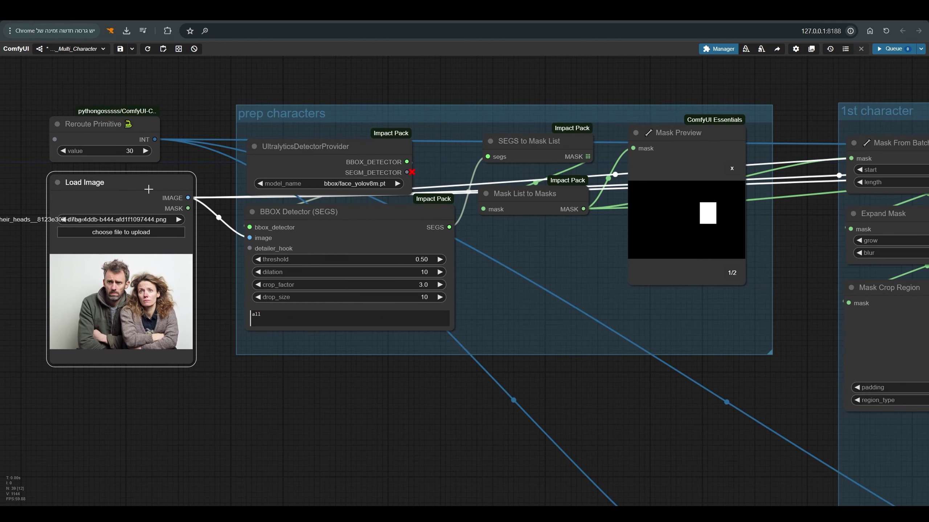
drag(350, 216, 355, 224)
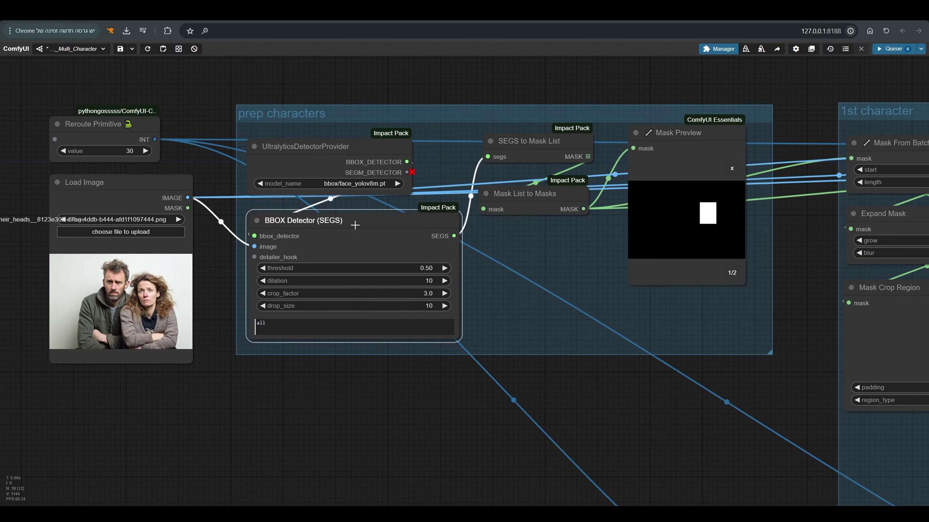
click(352, 154)
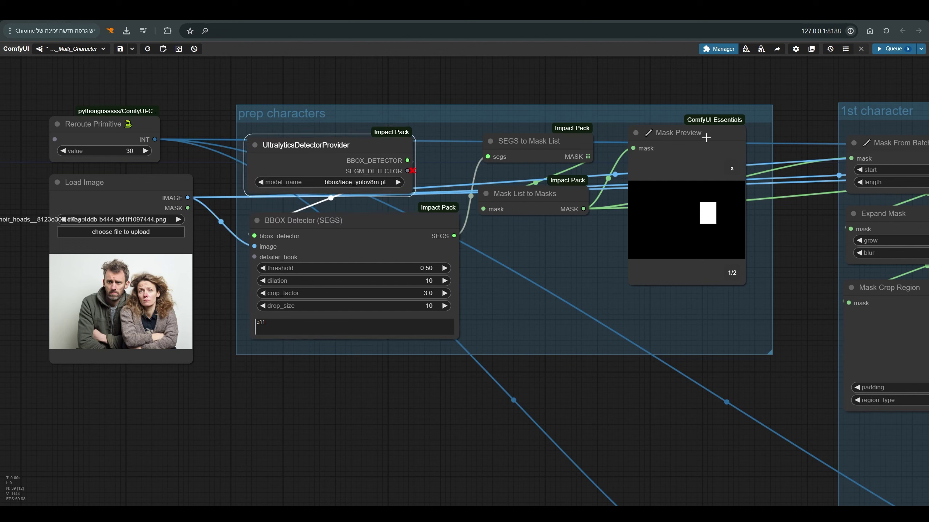
Toggle the Mask Preview so both face masks show at once, then nudge the node.
click(732, 169)
click(731, 169)
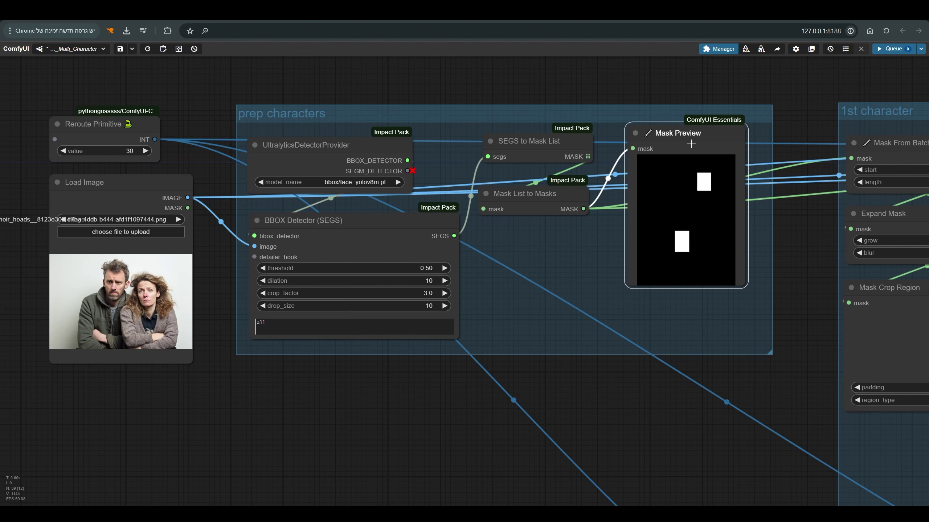
drag(690, 141, 693, 143)
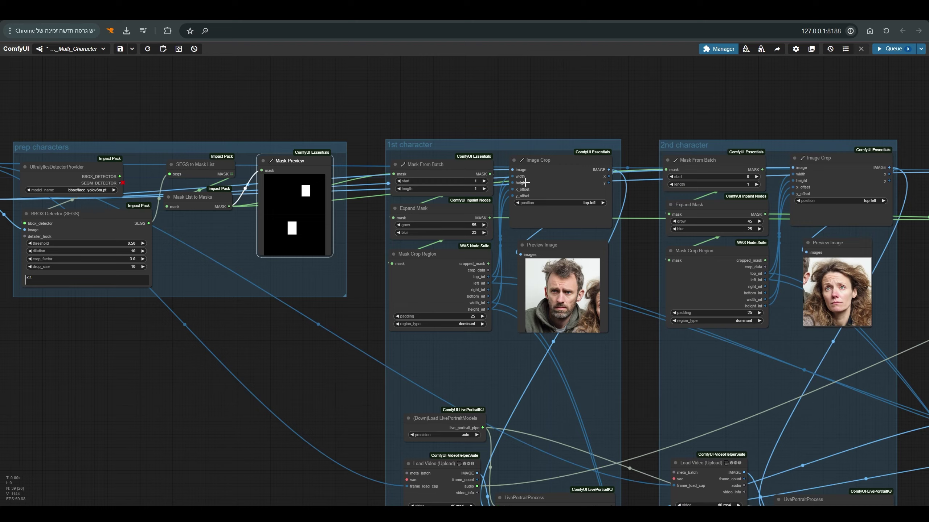
Locate both characters' Mask From Batch nodes across the graph.
scroll(475, 194, up, 5)
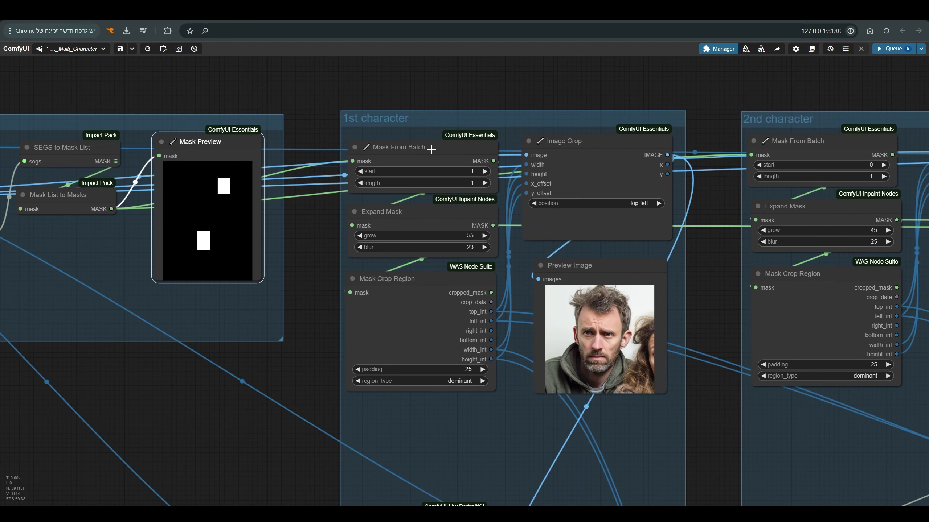
click(431, 149)
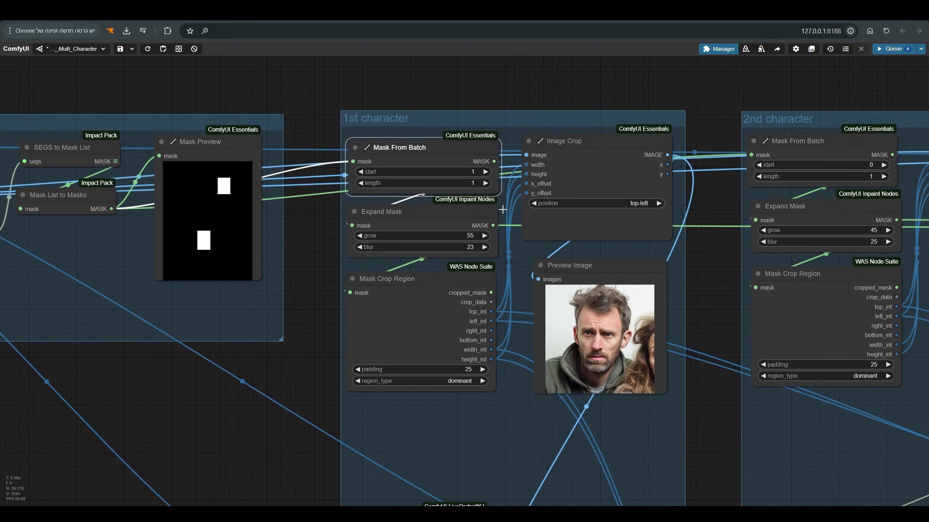
drag(839, 144, 845, 145)
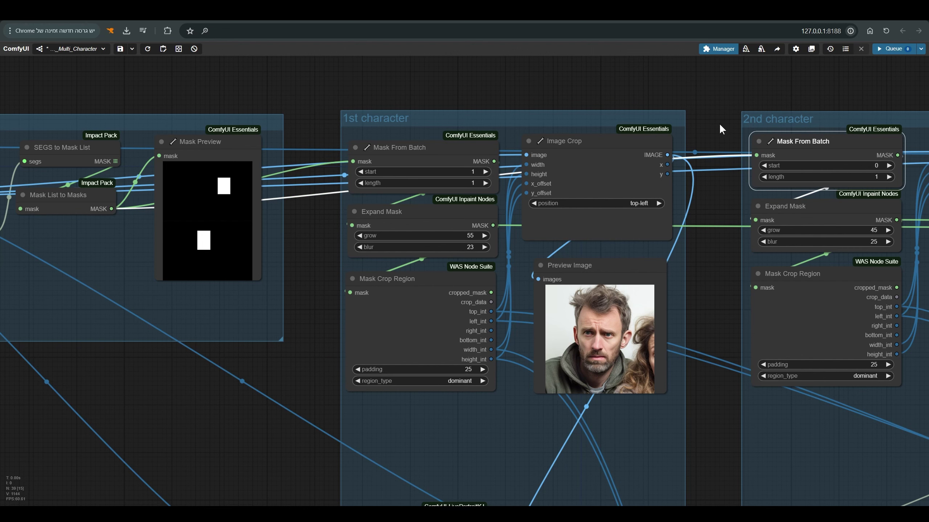
drag(719, 126, 684, 124)
scroll(675, 128, down, 3)
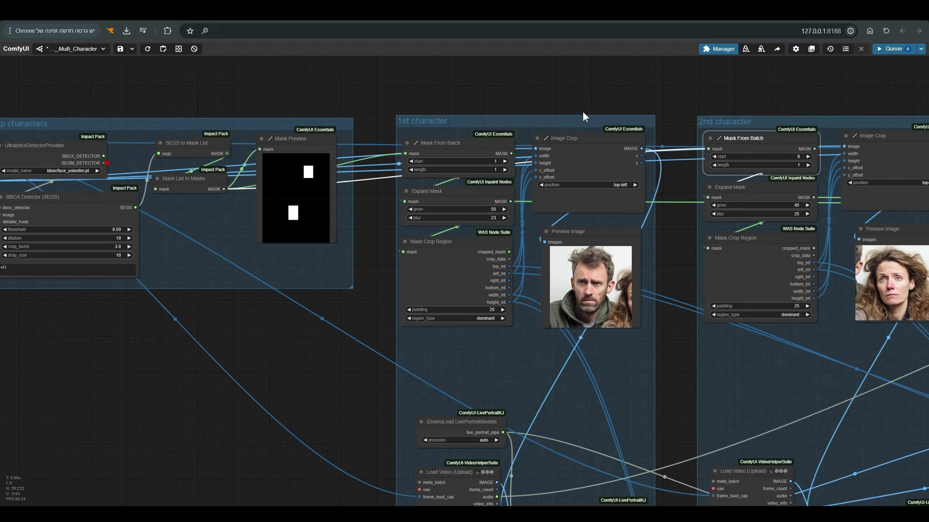
drag(584, 116, 489, 136)
Set mask start to 0 for the 1st character and 1 for the 2nd, then queue the workflow.
click(337, 164)
click(736, 159)
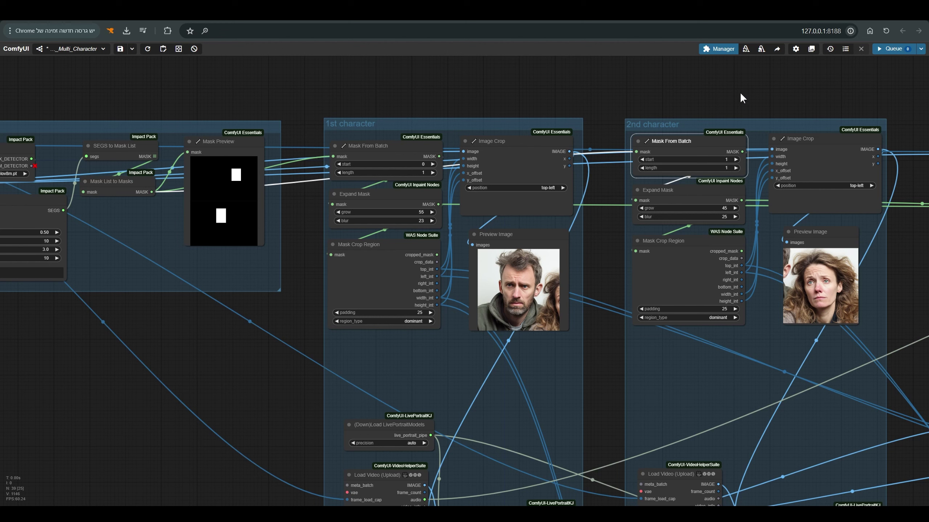
click(411, 148)
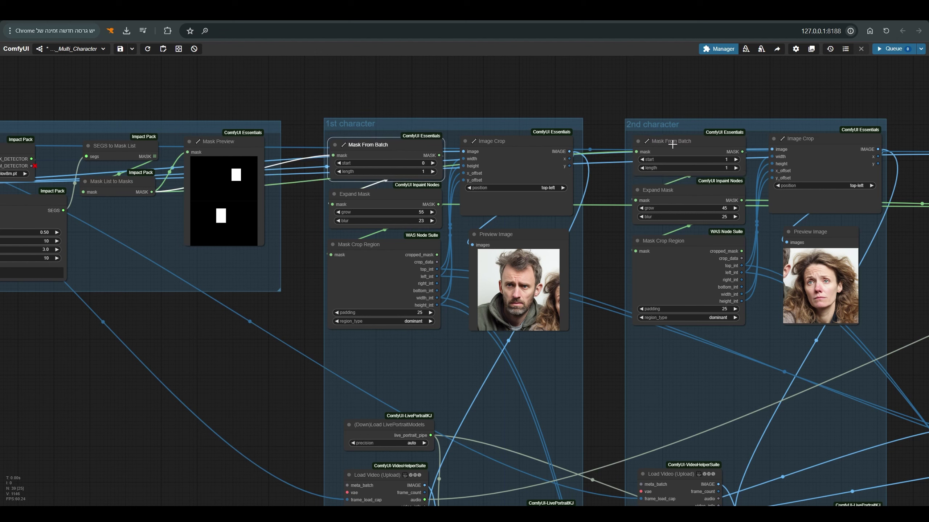
drag(703, 138, 704, 140)
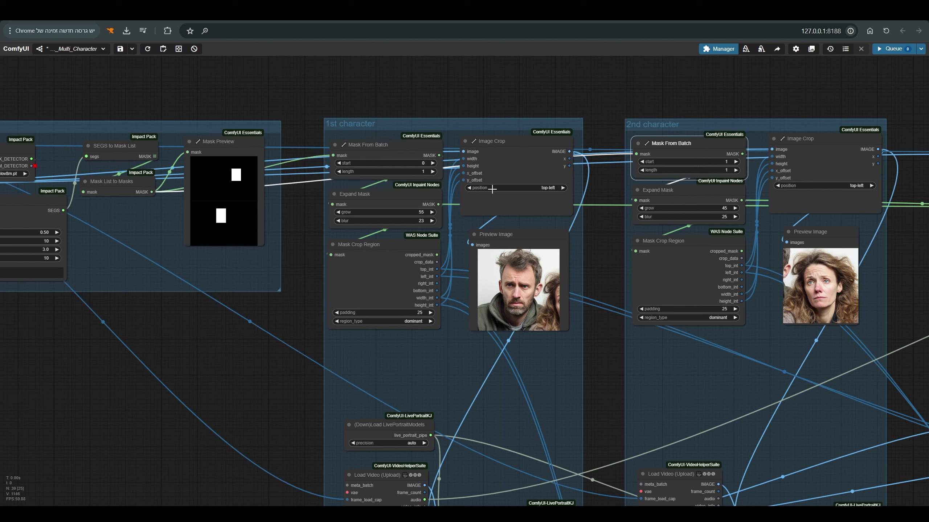
click(893, 49)
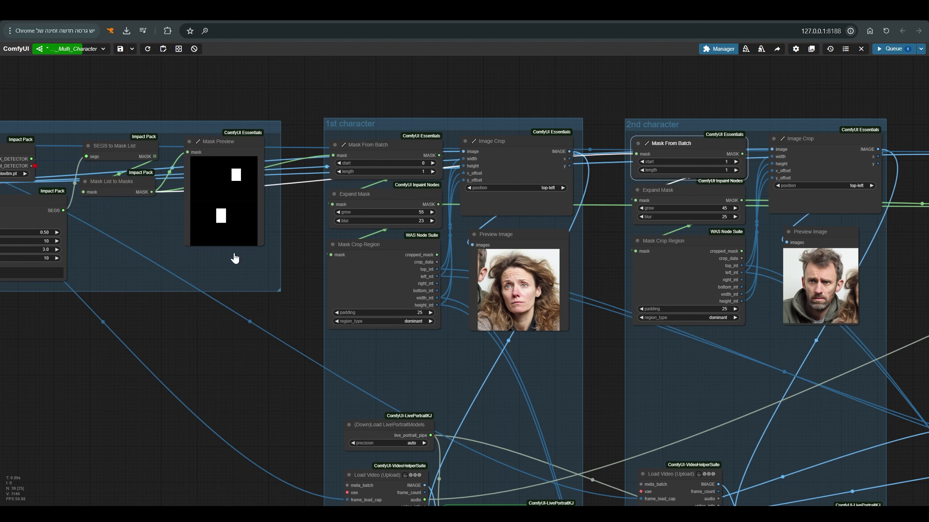
Inspect the second character's driving video in its Load Video node.
scroll(288, 281, down, 2)
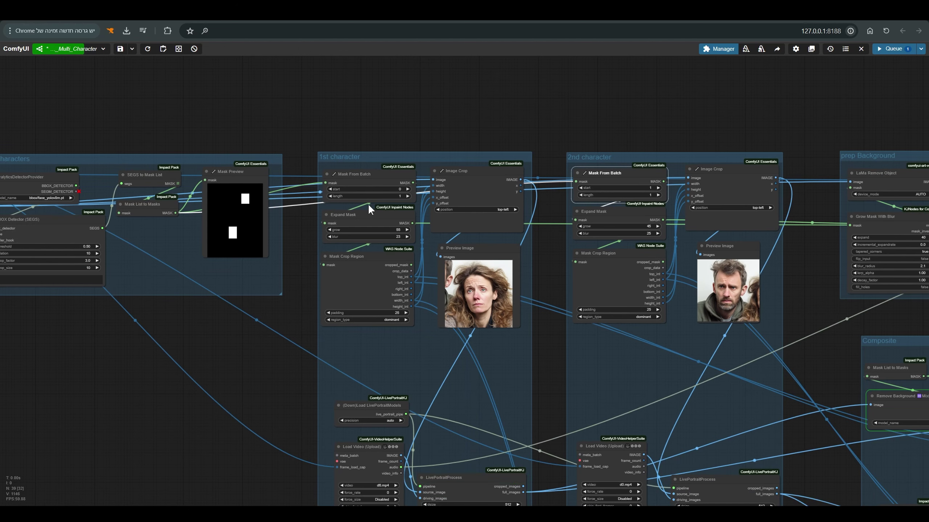
drag(387, 452, 265, 321)
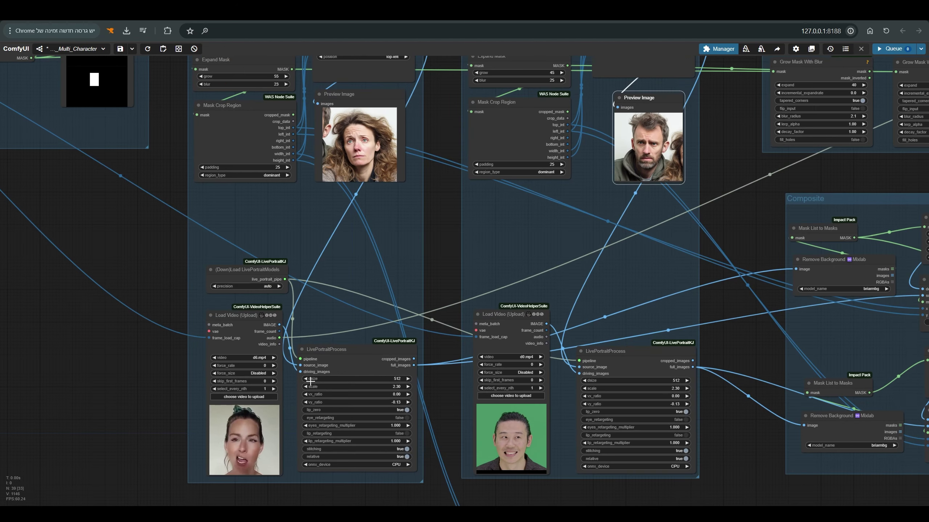
click(537, 315)
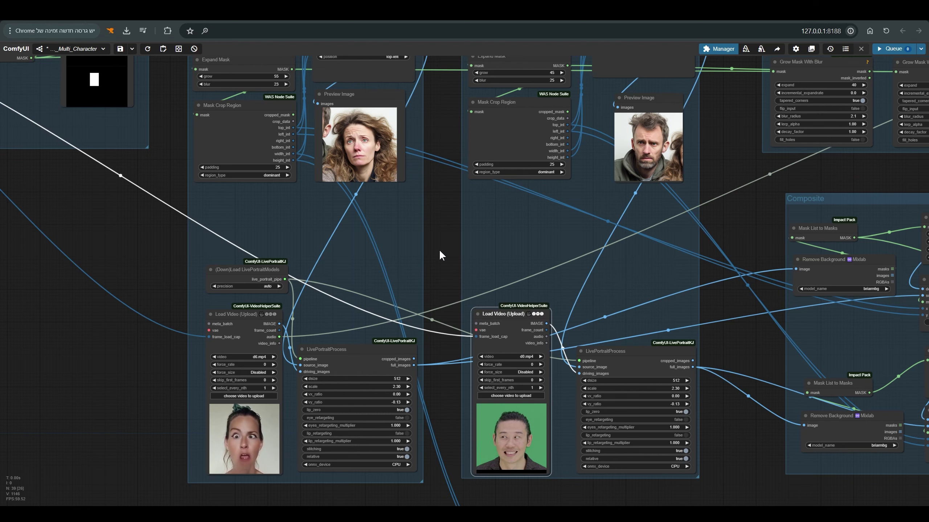
Zoom out over all node groups and shift the Composite group slightly left.
scroll(439, 253, down, 2)
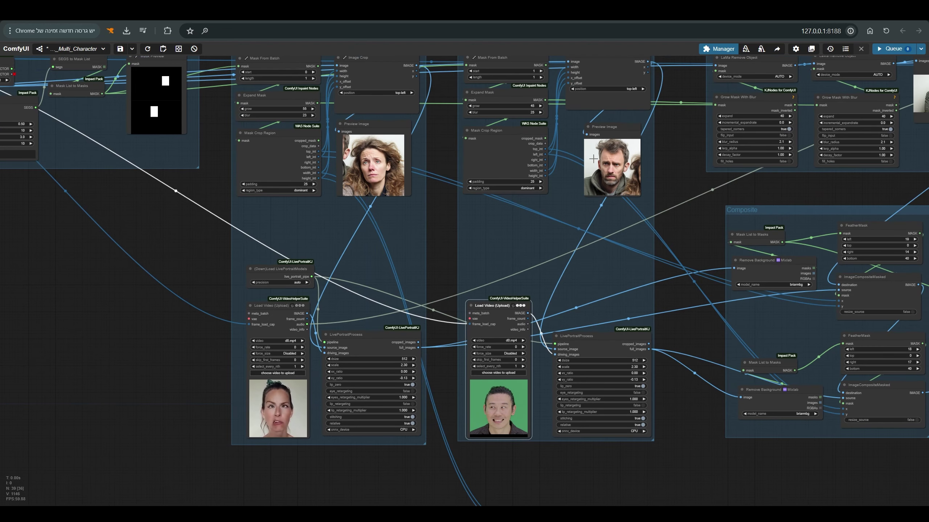
scroll(651, 222, down, 2)
drag(670, 202, 464, 232)
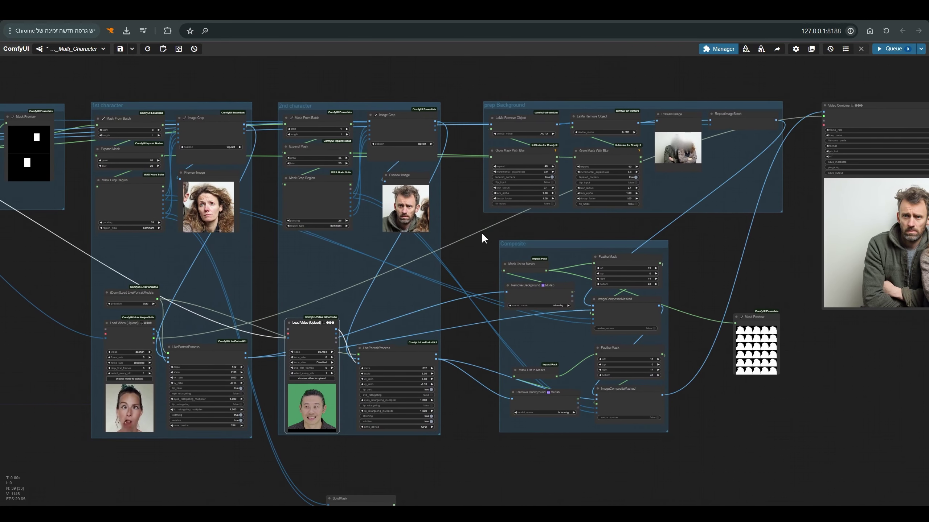
drag(618, 115, 616, 117)
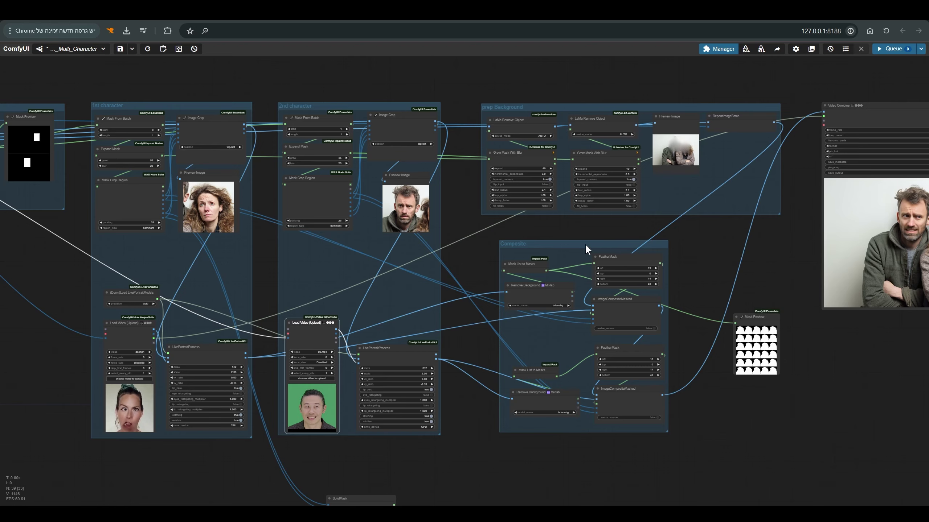
drag(584, 245, 582, 244)
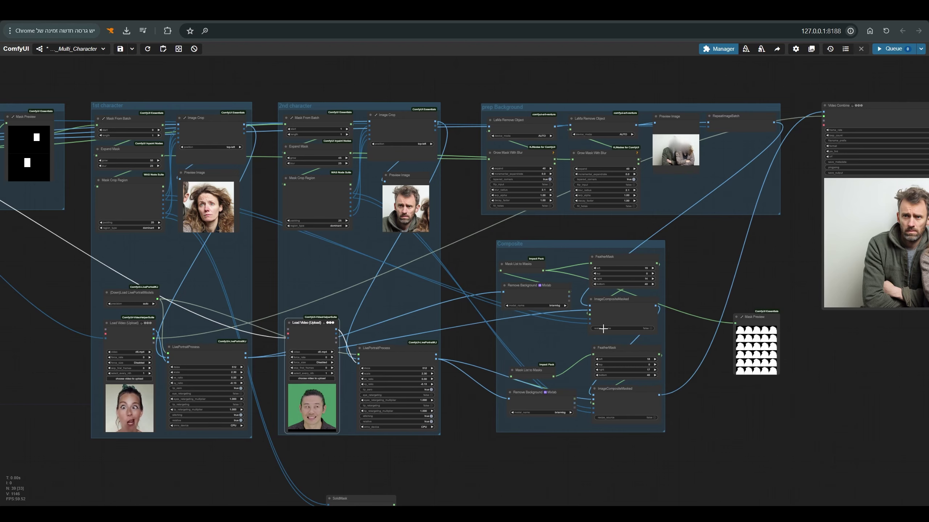
scroll(571, 244, up, 7)
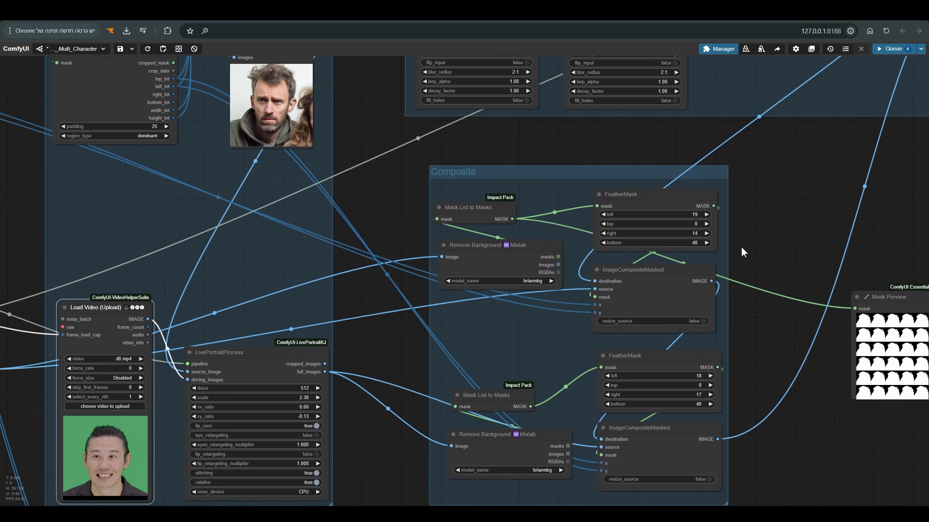
scroll(360, 137, down, 3)
click(450, 219)
click(471, 369)
drag(471, 370, 472, 369)
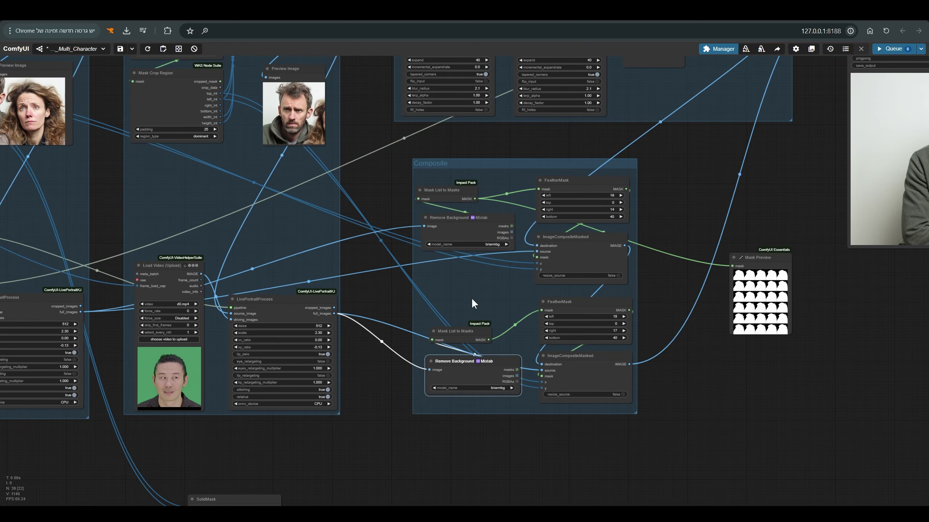
scroll(781, 295, up, 11)
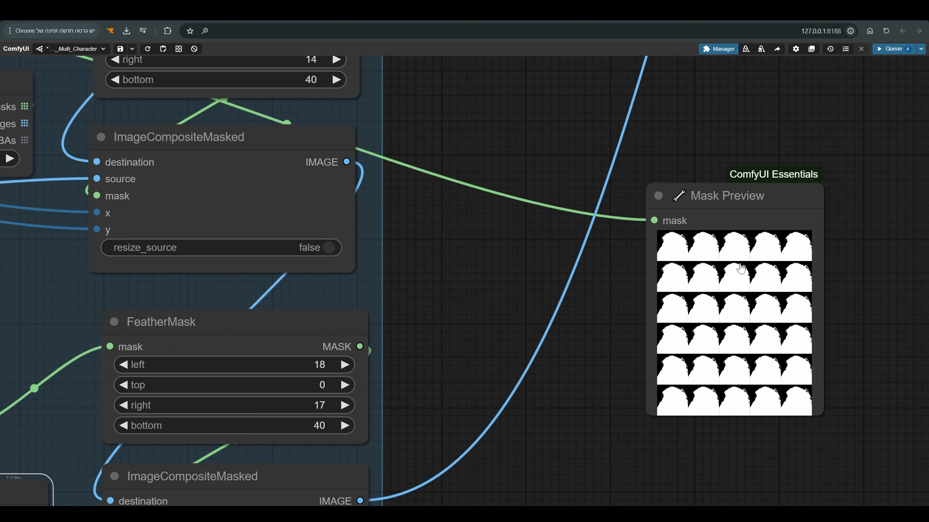
scroll(745, 330, down, 11)
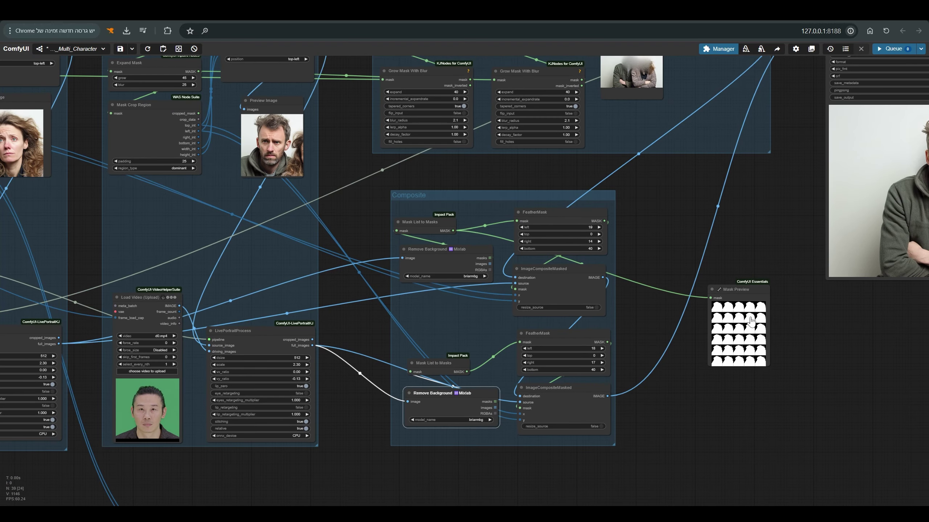
drag(723, 229, 703, 255)
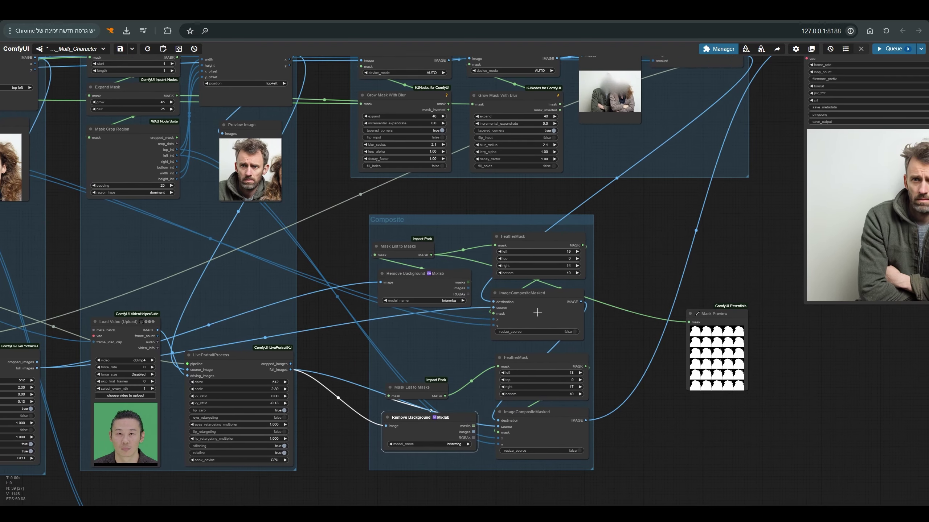
click(543, 306)
drag(543, 306, 544, 307)
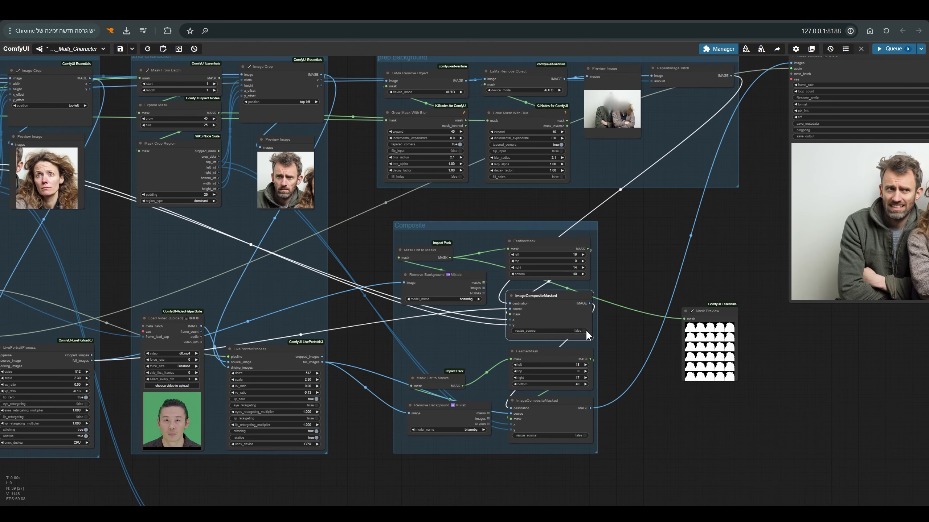
scroll(651, 278, down, 1)
drag(662, 281, 513, 300)
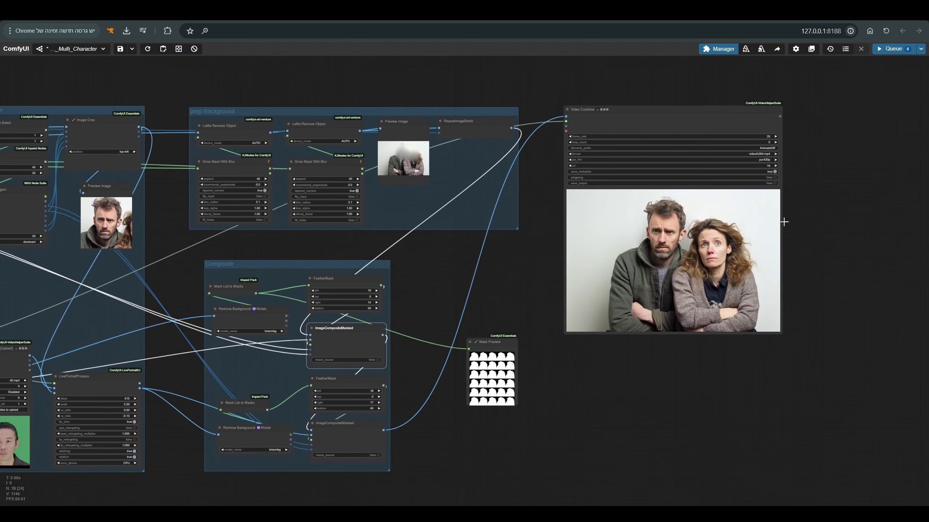
scroll(798, 236, up, 6)
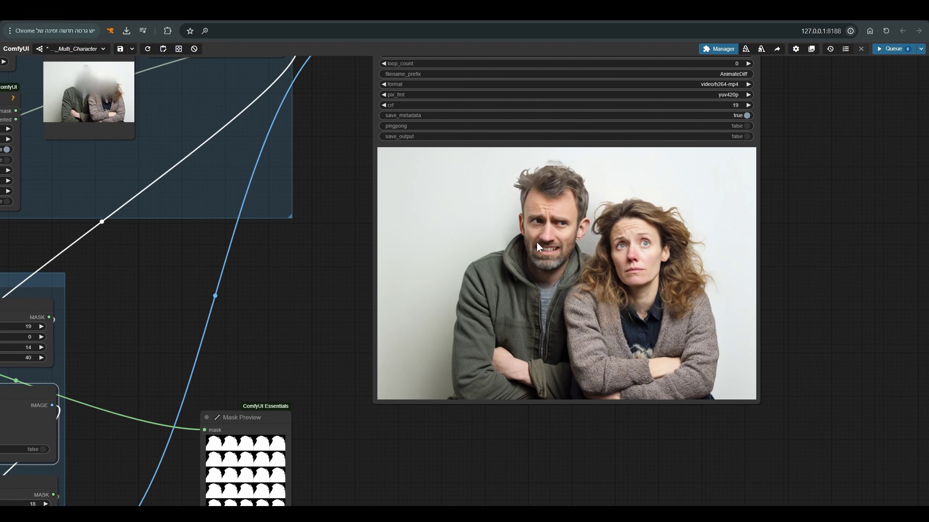
drag(559, 160, 575, 196)
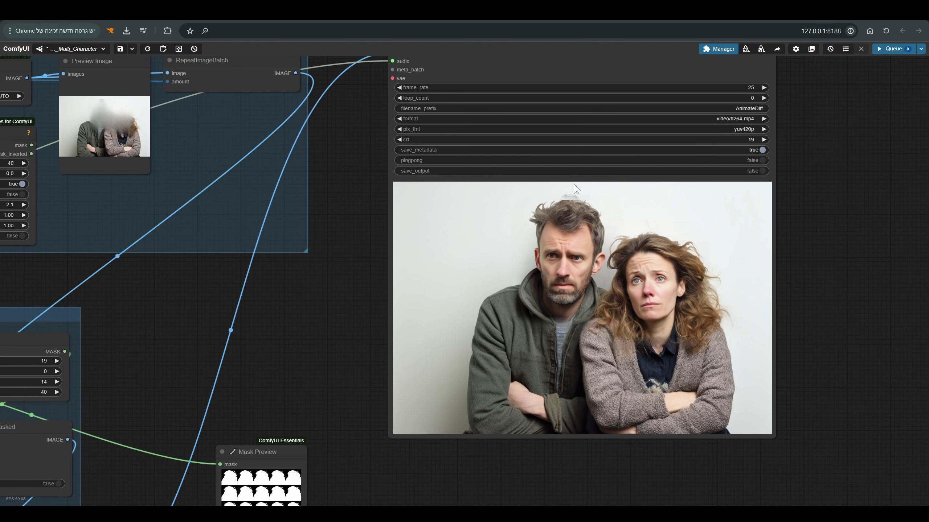
scroll(810, 193, up, 6)
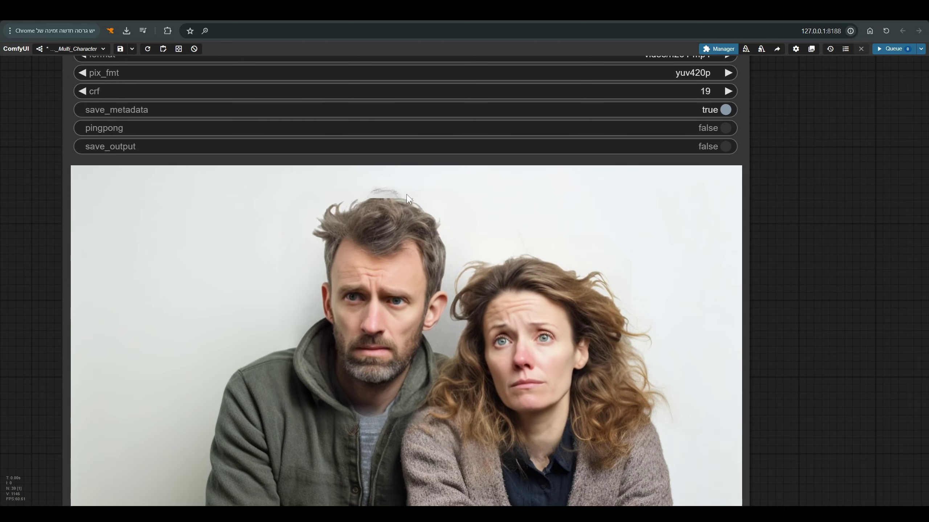
scroll(804, 258, down, 8)
scroll(824, 261, down, 3)
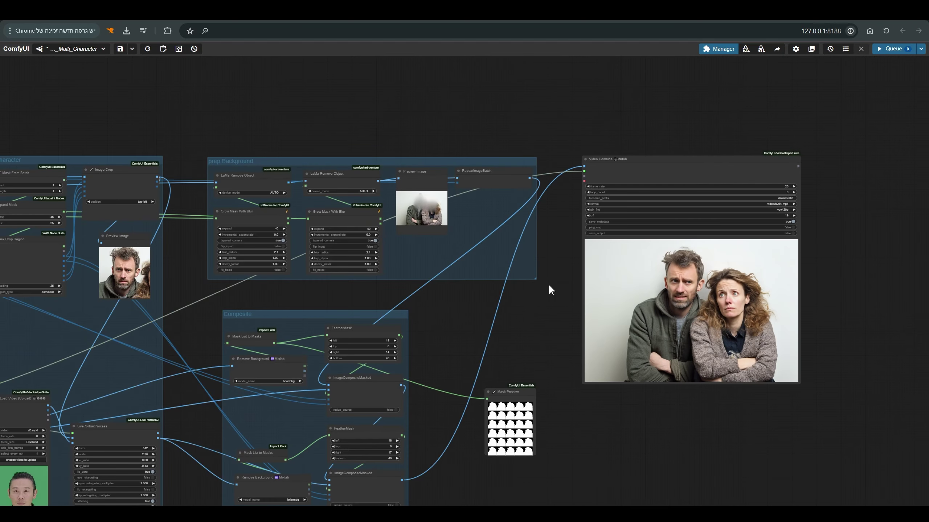
drag(464, 317, 637, 322)
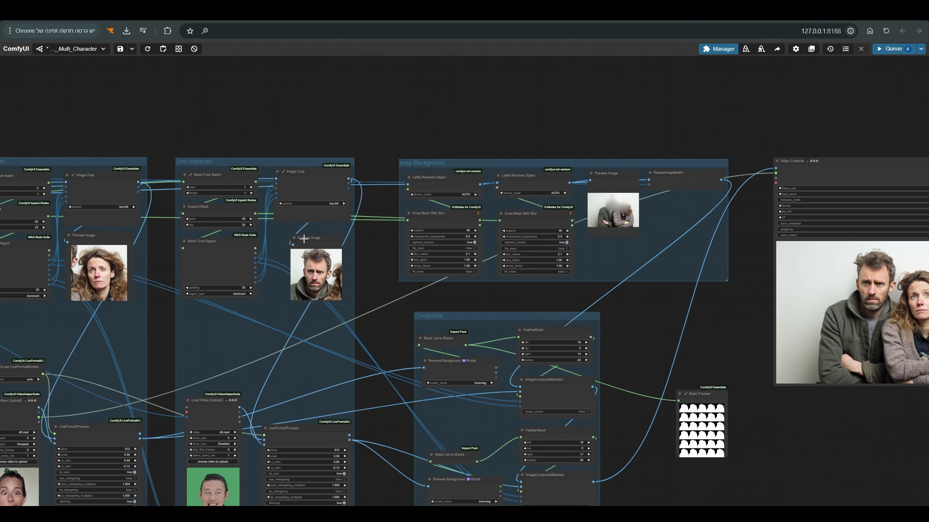
scroll(309, 248, up, 5)
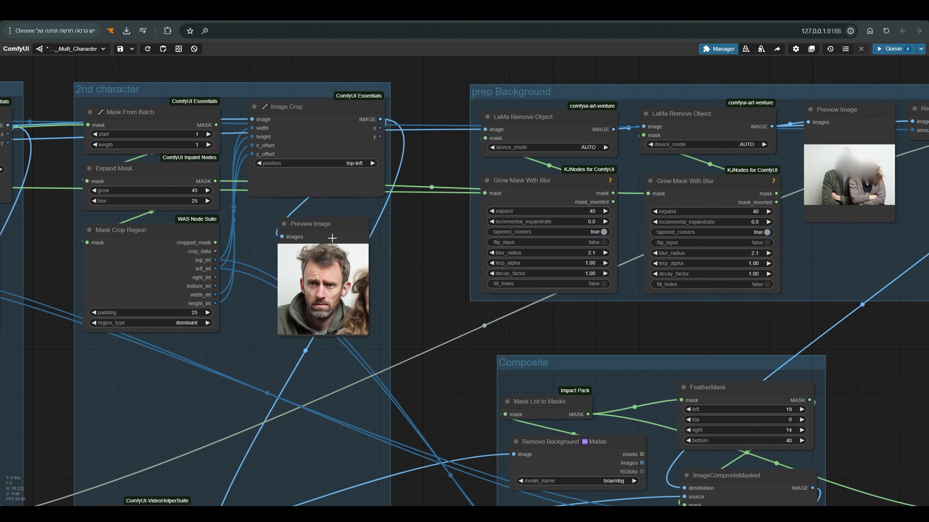
scroll(418, 285, down, 1)
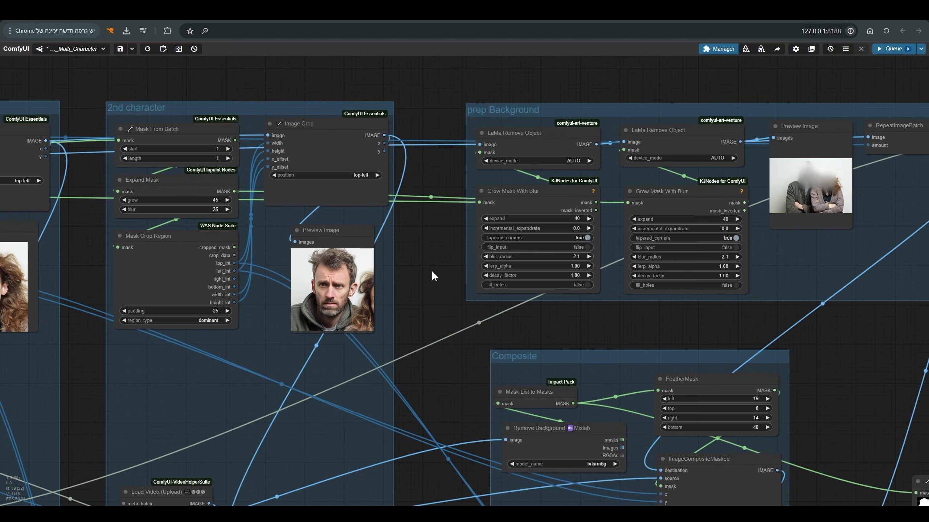
drag(432, 274, 232, 293)
scroll(649, 181, up, 8)
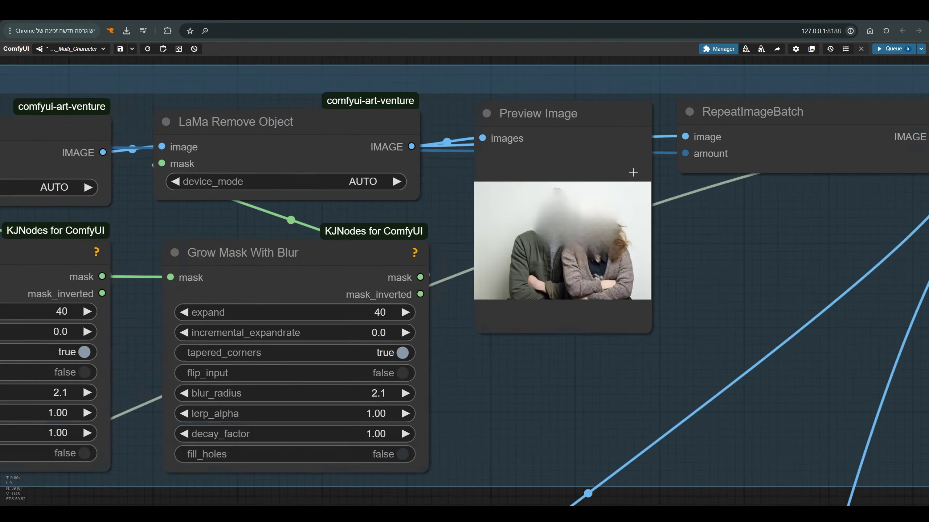
click(596, 118)
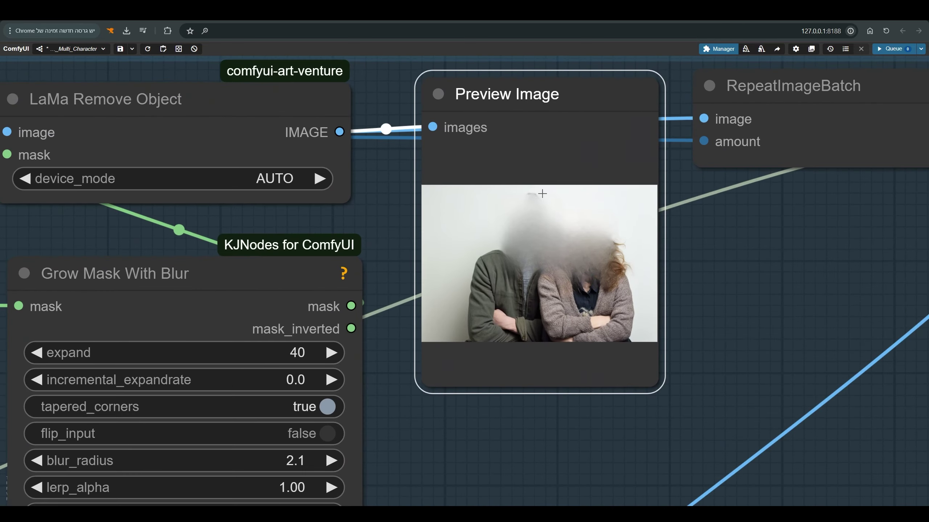
scroll(559, 189, up, 5)
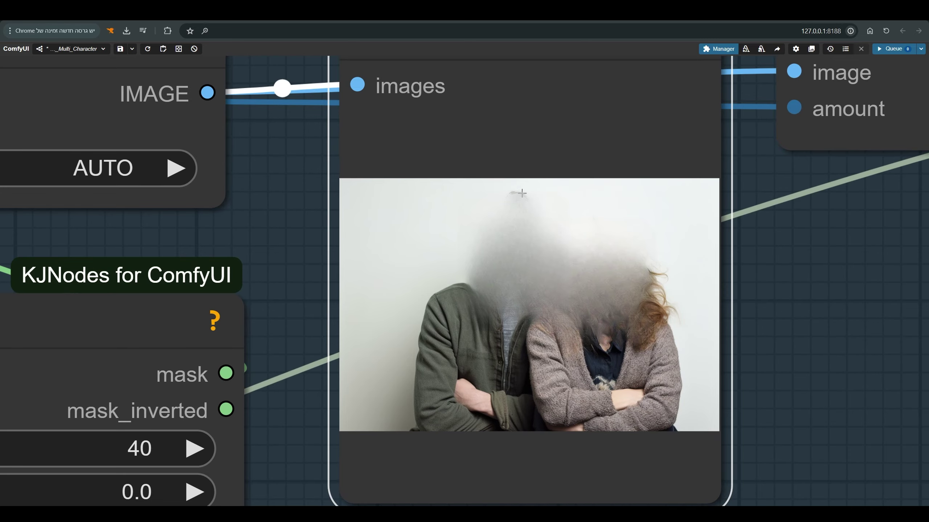
scroll(527, 201, down, 12)
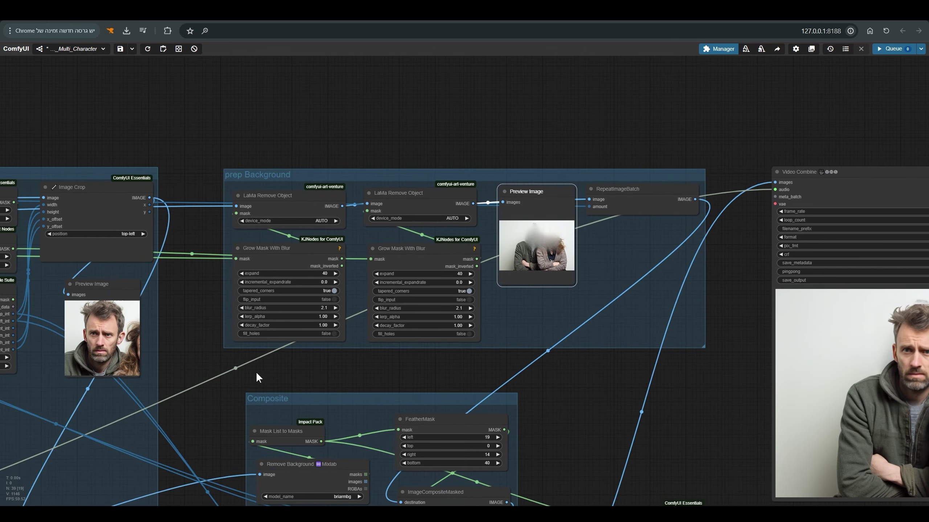
Change the 2nd character's Expand Mask grow value from 45 to 55.
drag(255, 376, 500, 334)
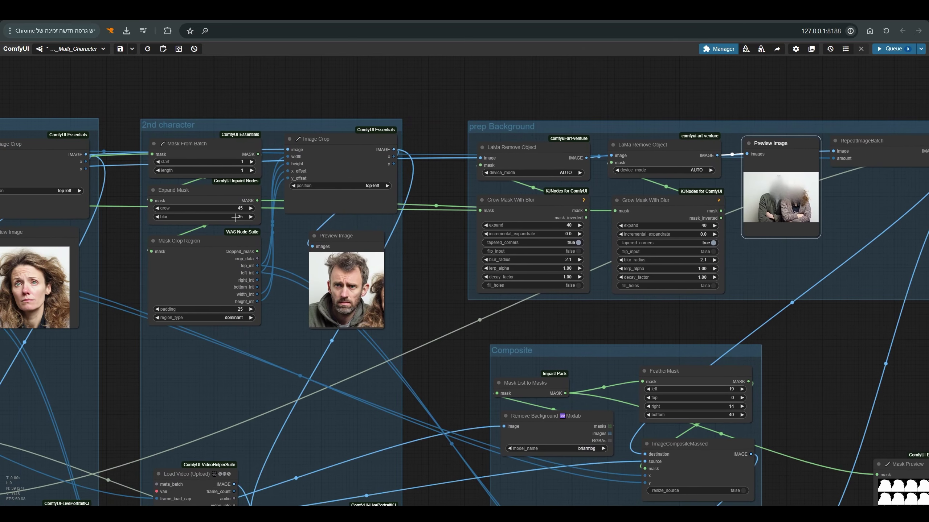
click(234, 208)
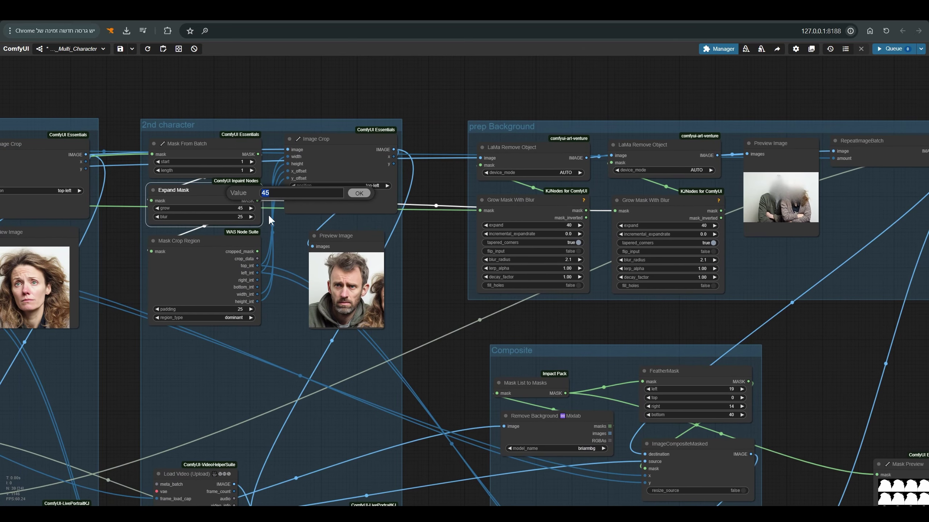
key(Return)
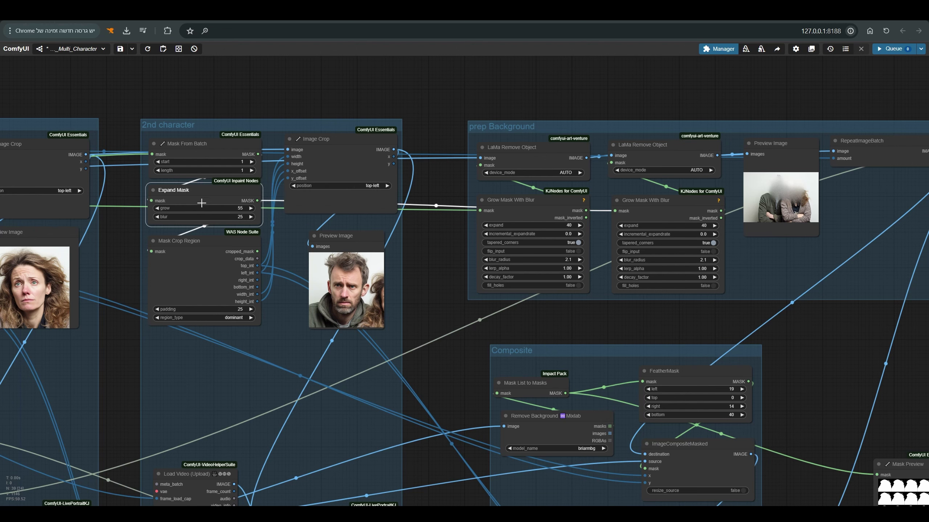
drag(203, 198, 201, 199)
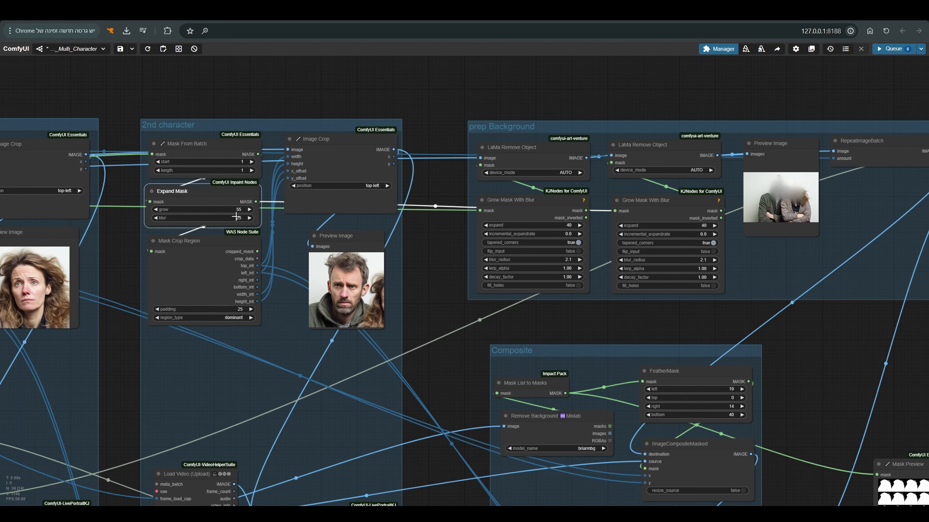
Queue the workflow again with the larger mask.
scroll(213, 197, down, 6)
click(894, 49)
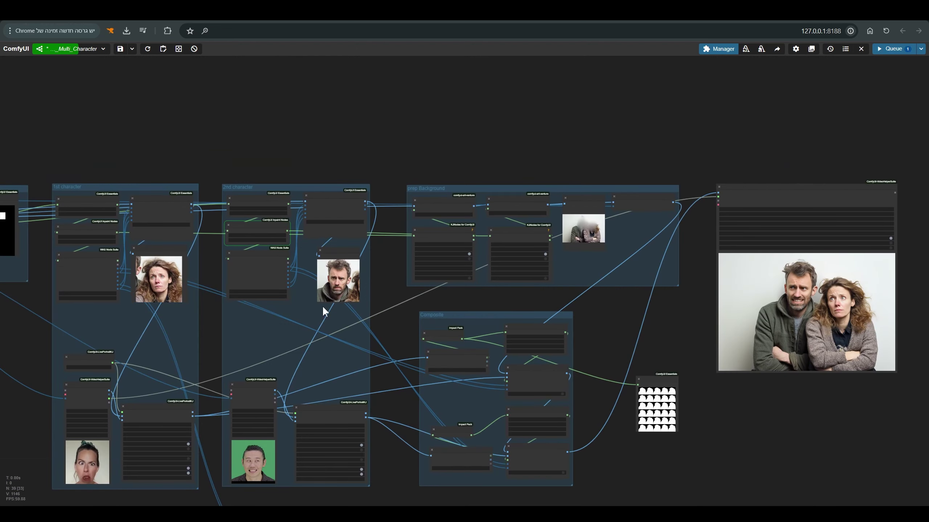
scroll(329, 271, up, 6)
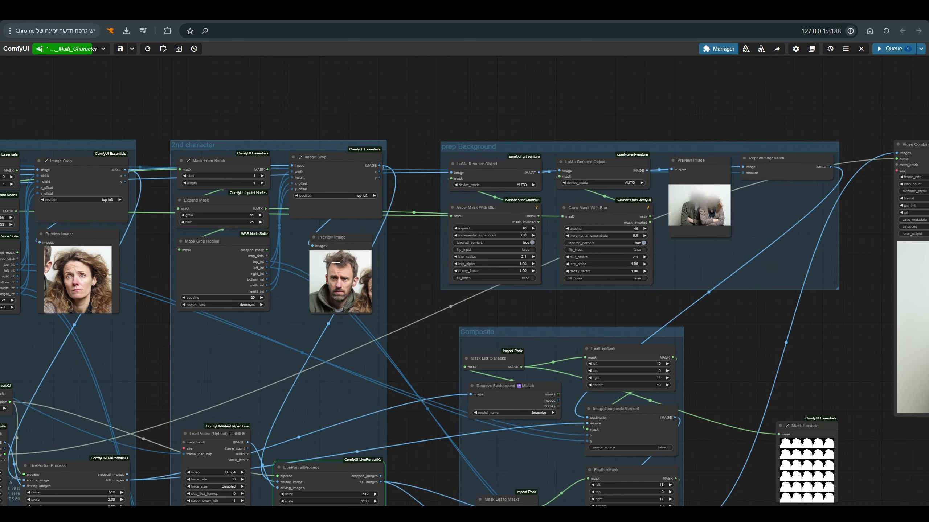
drag(769, 89, 695, 129)
scroll(695, 206, up, 10)
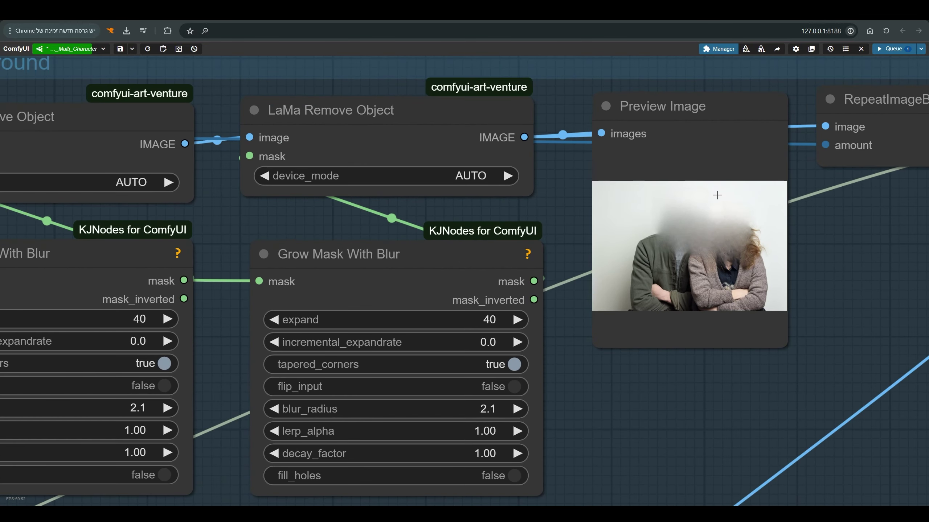
scroll(717, 195, down, 5)
drag(559, 390, 404, 329)
scroll(788, 190, up, 5)
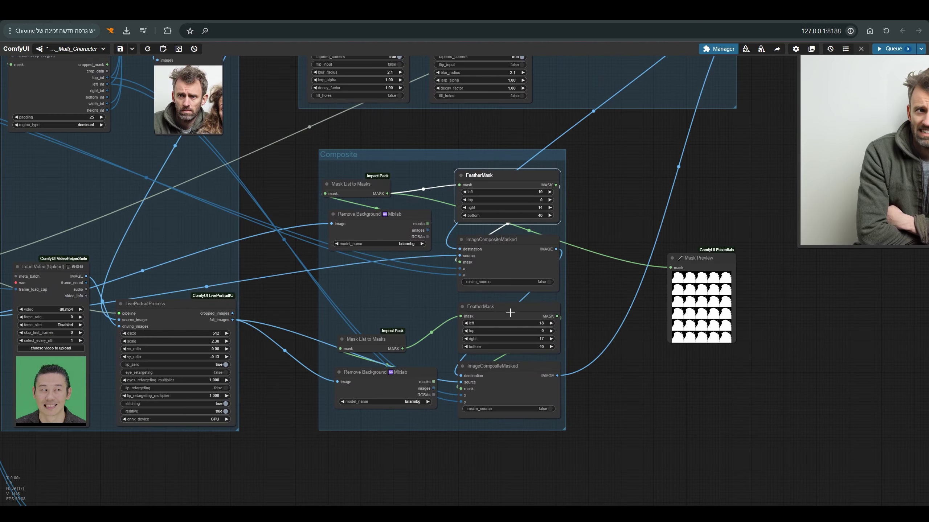
click(510, 309)
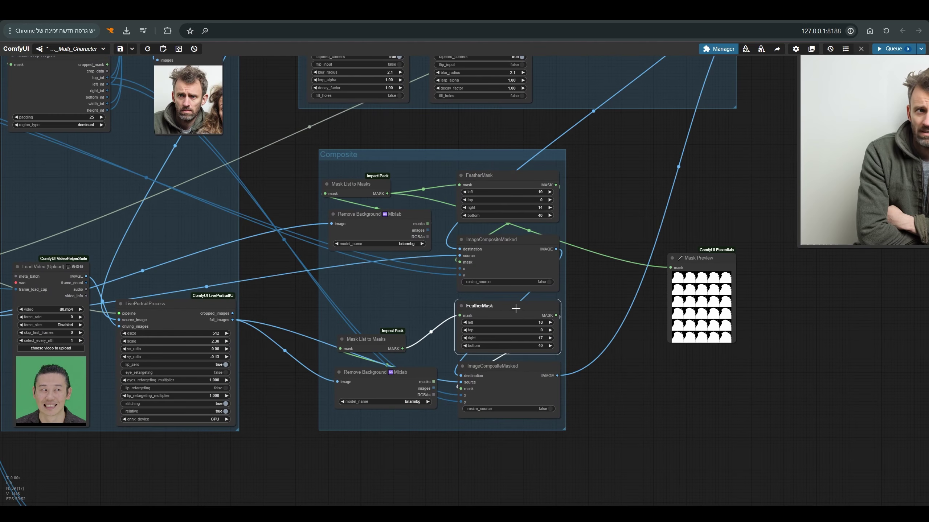
scroll(597, 322, up, 1)
scroll(597, 322, up, 4)
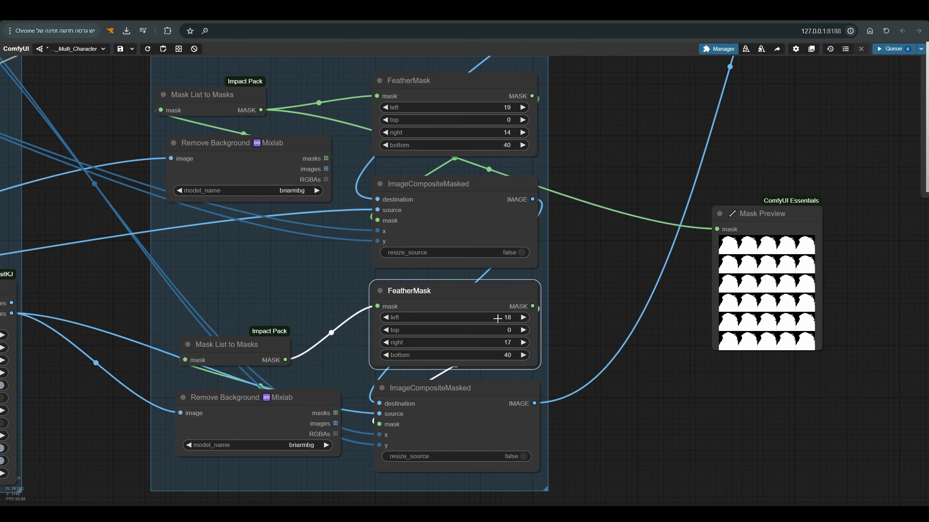
scroll(563, 321, down, 3)
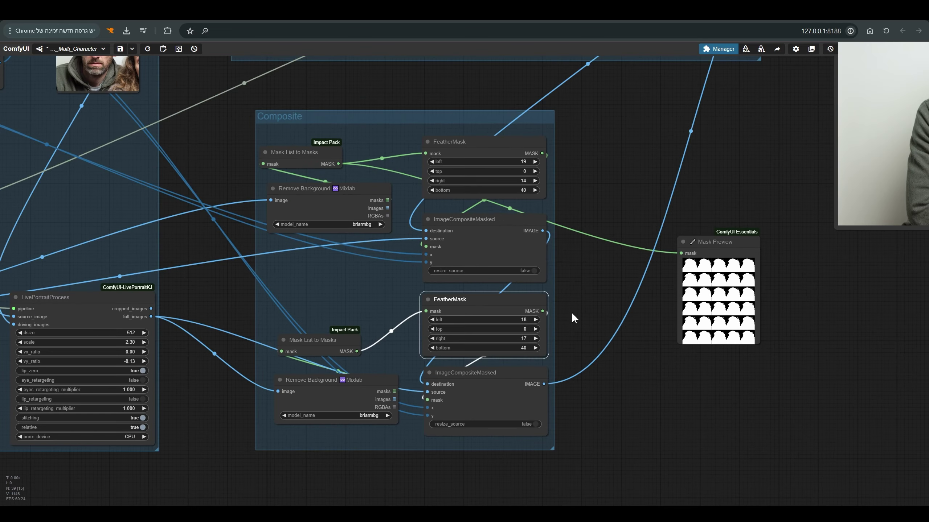
scroll(763, 260, up, 8)
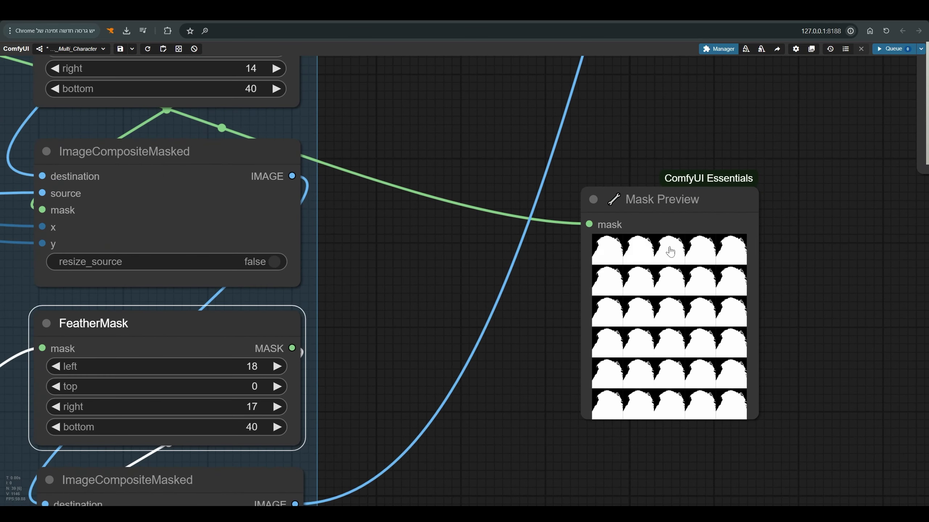
scroll(723, 242, up, 5)
scroll(723, 242, up, 2)
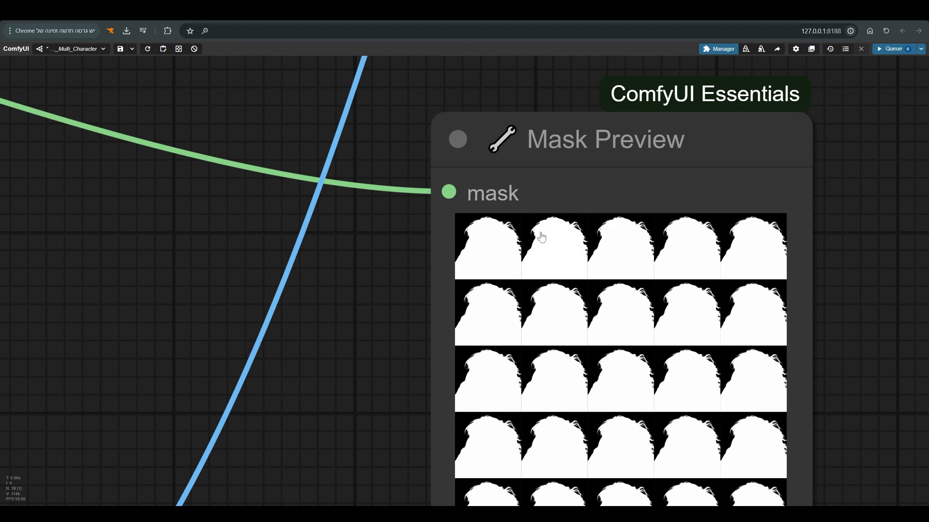
scroll(541, 237, down, 10)
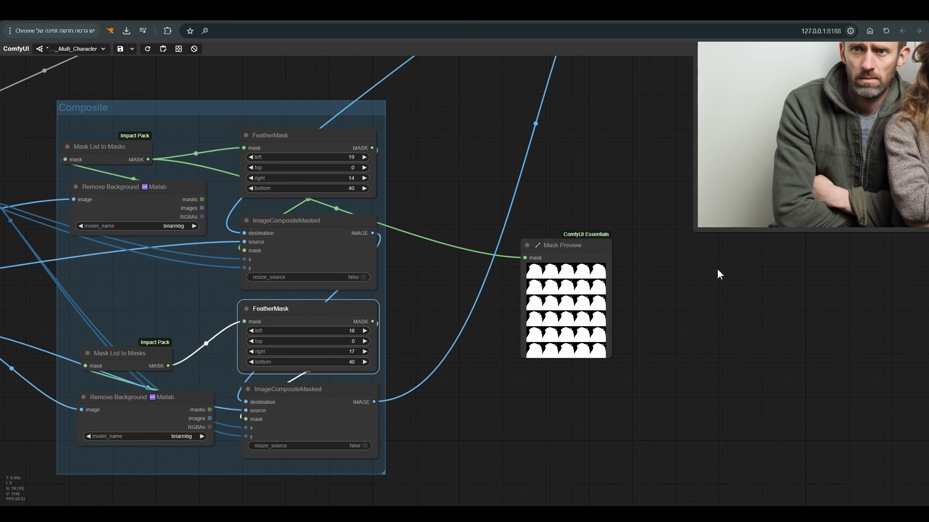
drag(716, 269, 526, 380)
drag(666, 177, 616, 308)
scroll(616, 308, down, 3)
scroll(721, 148, up, 3)
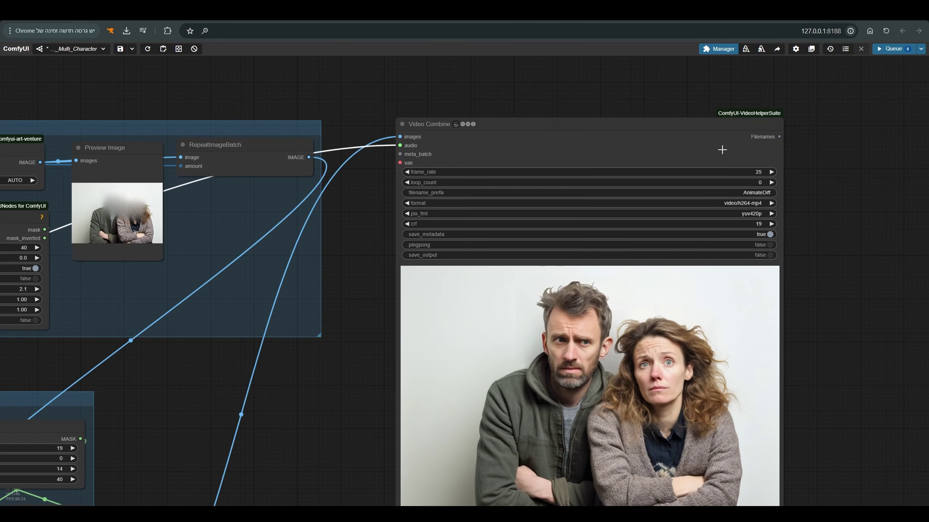
drag(721, 149, 723, 145)
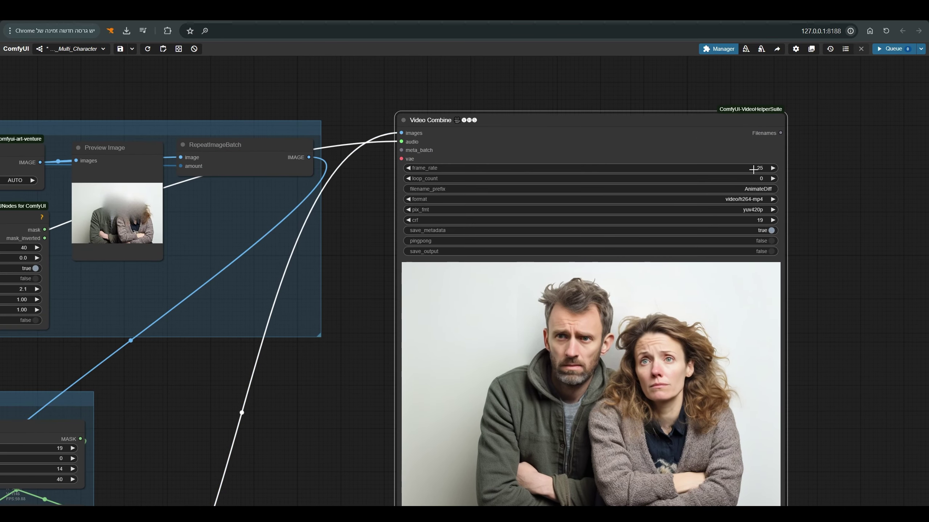
click(752, 168)
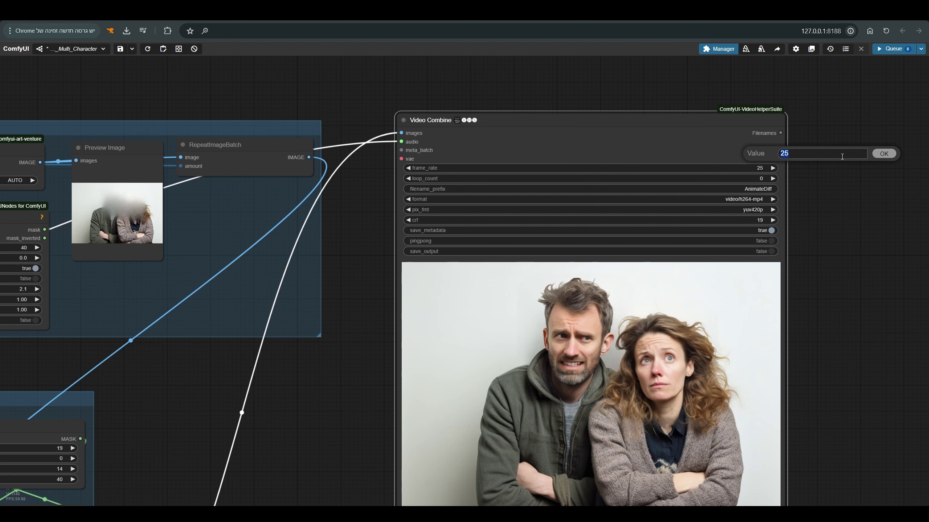
click(883, 154)
scroll(300, 384, down, 2)
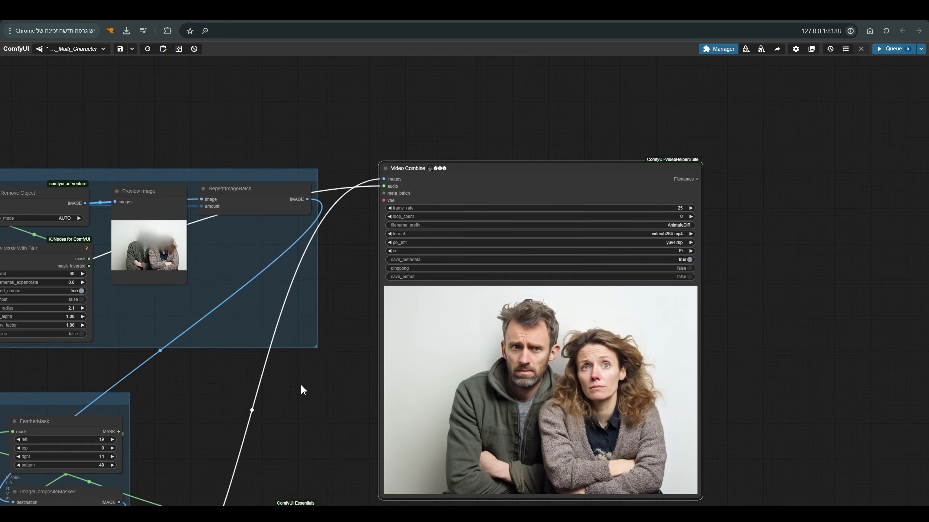
scroll(300, 384, down, 1)
scroll(454, 313, up, 1)
drag(427, 366, 556, 235)
drag(226, 475, 445, 446)
drag(305, 460, 412, 467)
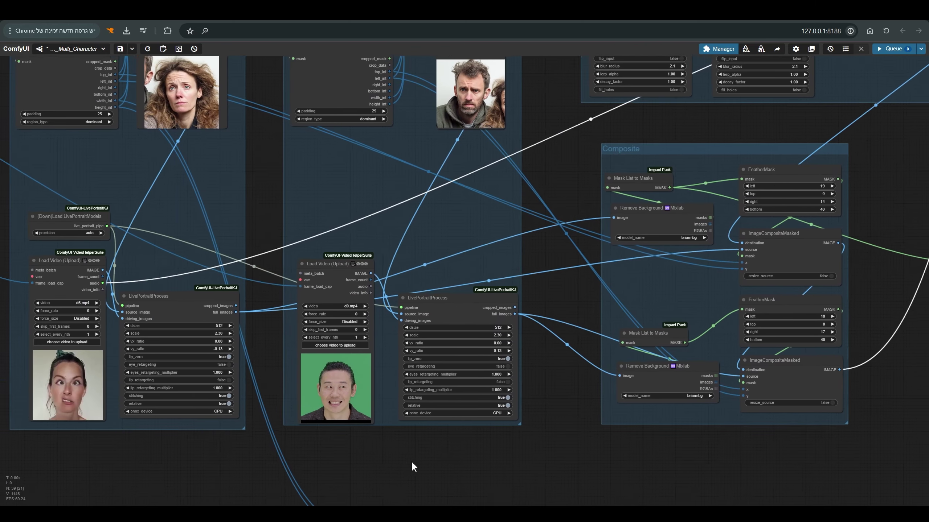
scroll(350, 449, down, 1)
scroll(345, 454, down, 2)
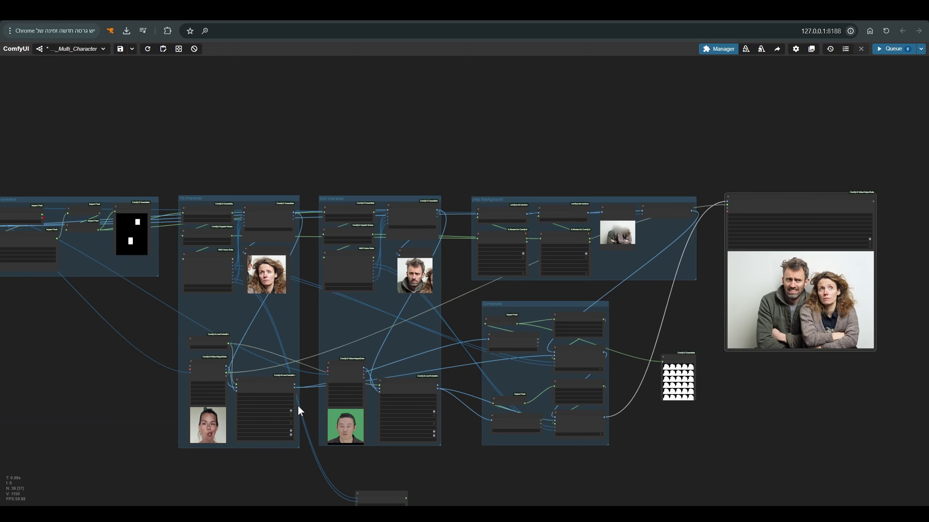
scroll(601, 185, up, 8)
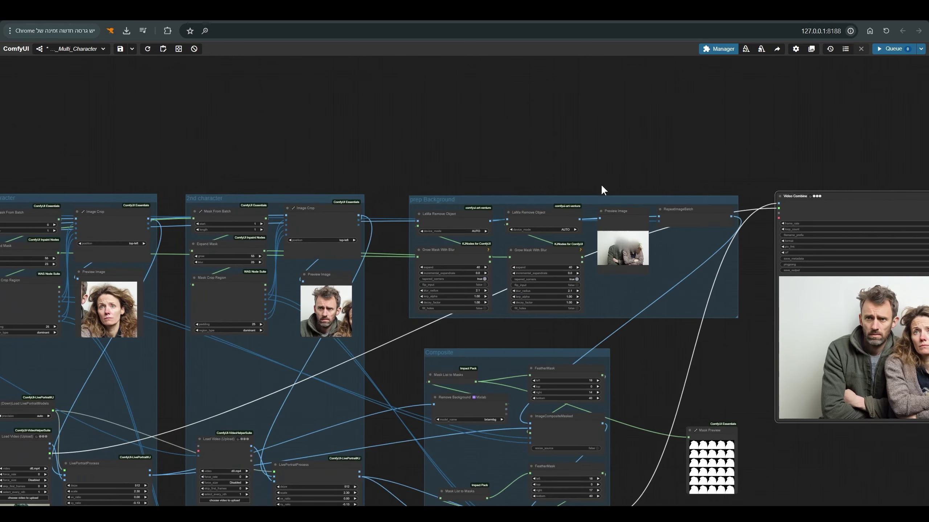
drag(719, 218, 715, 213)
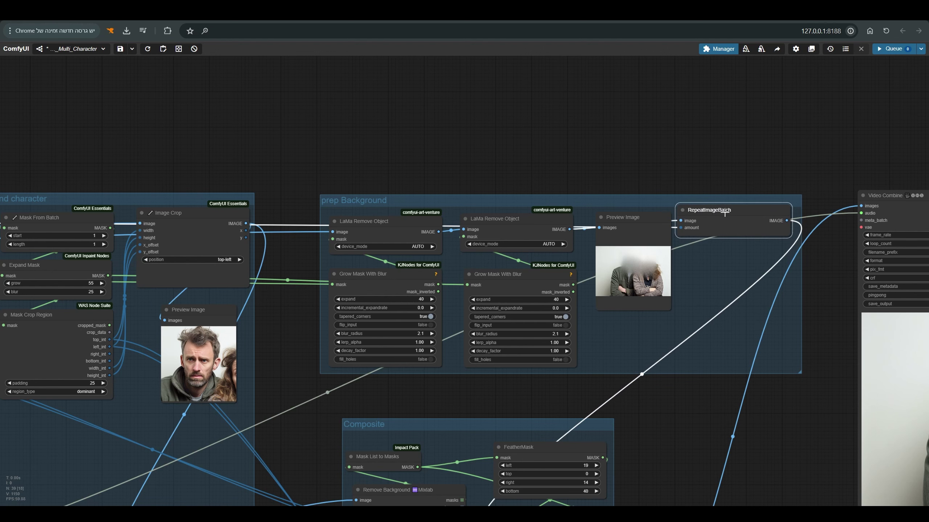
scroll(727, 215, down, 2)
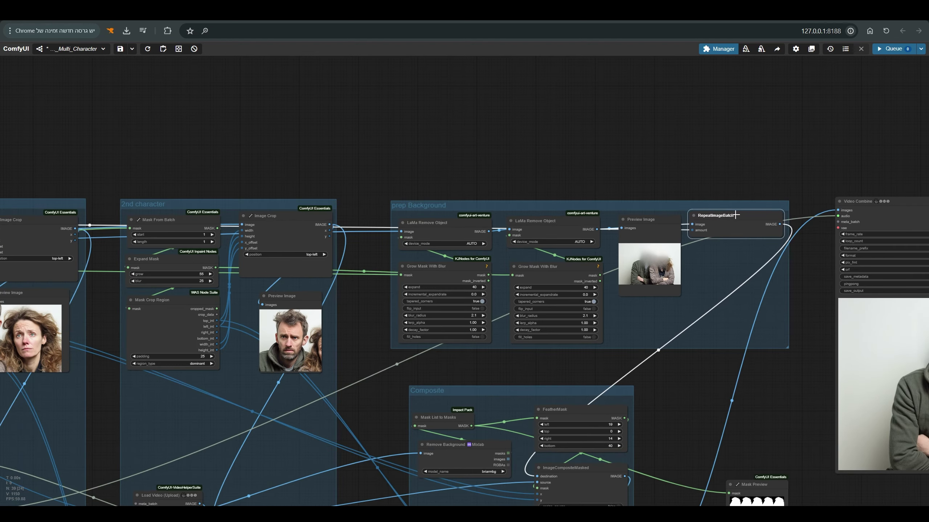
scroll(736, 216, down, 6)
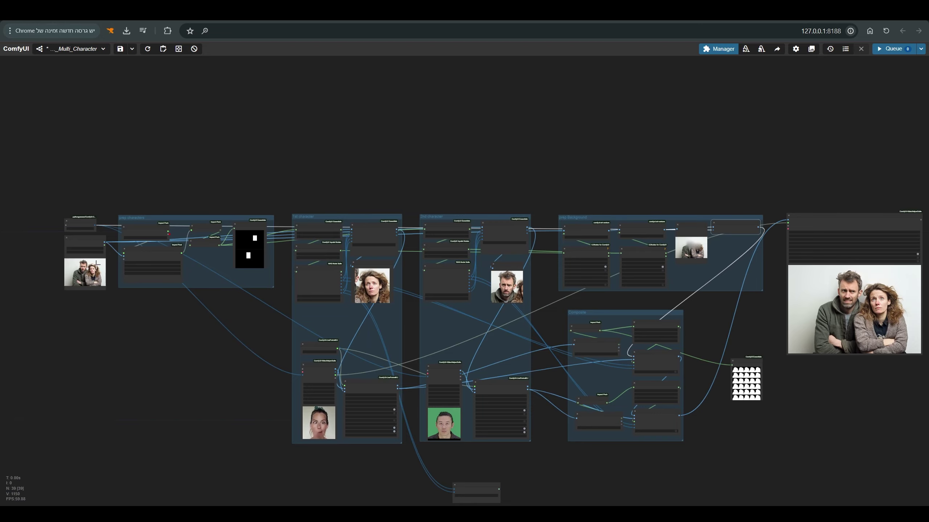
click(91, 241)
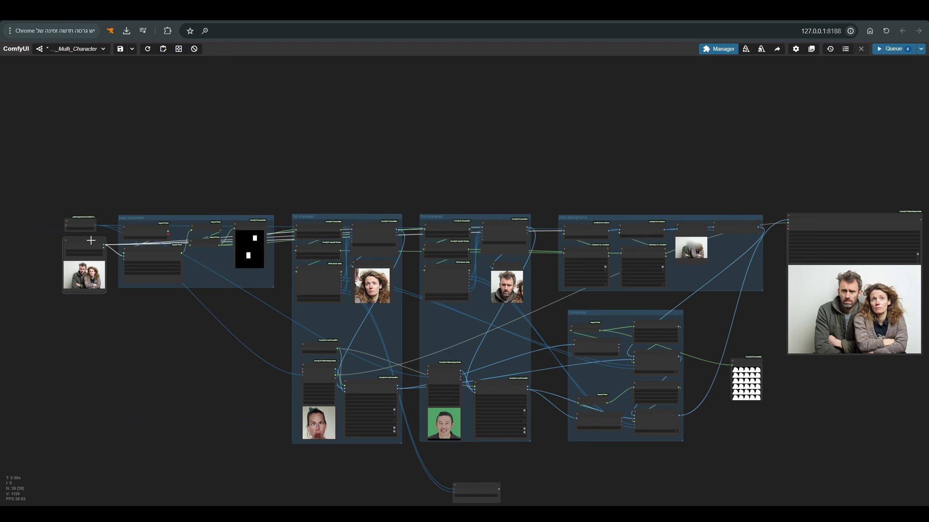
scroll(745, 207, up, 10)
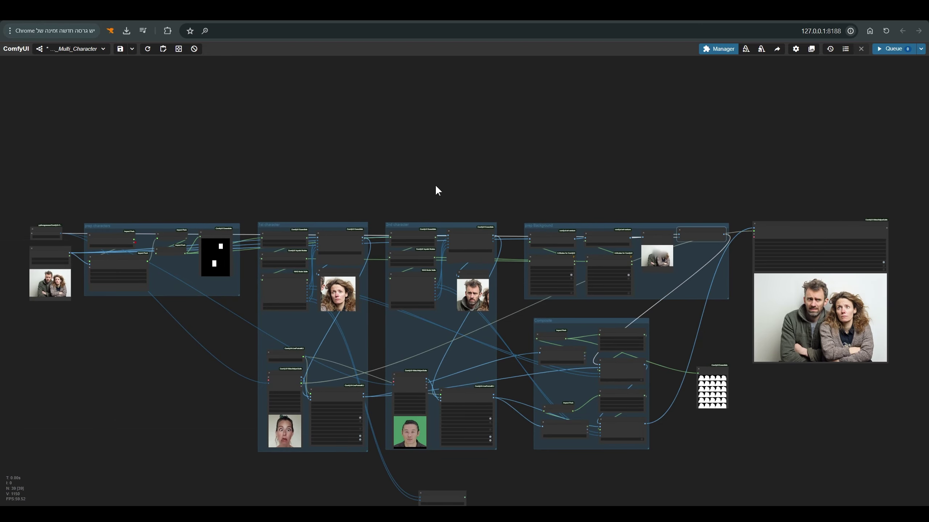
scroll(172, 227, up, 2)
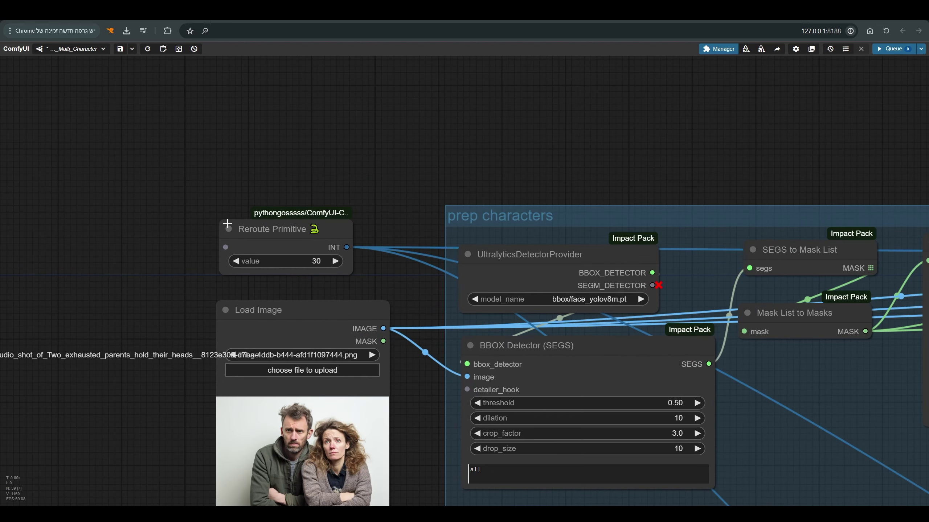
click(264, 242)
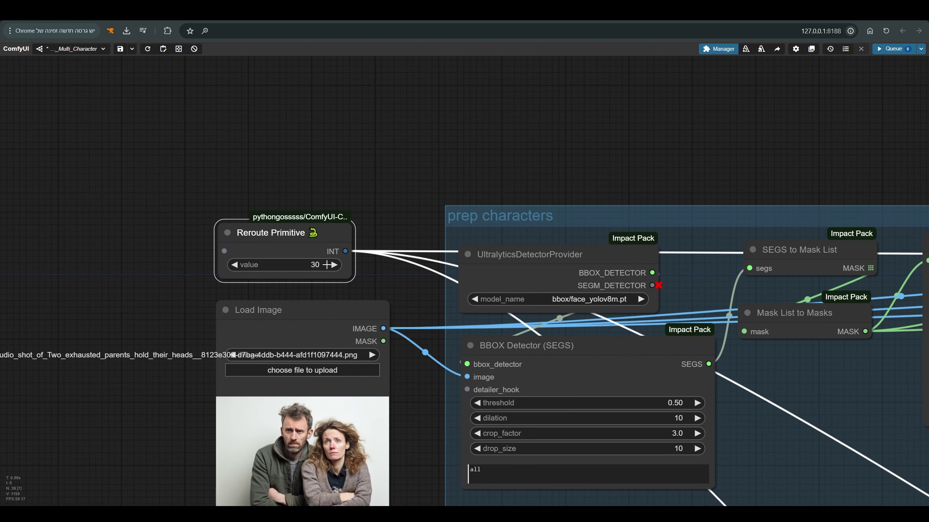
scroll(315, 265, down, 15)
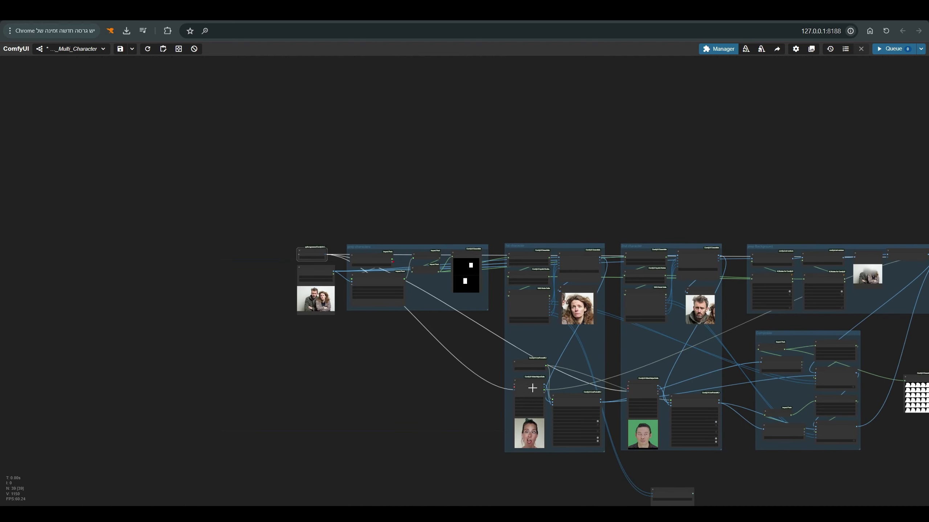
click(536, 384)
drag(642, 390, 644, 392)
scroll(737, 229, right, 4)
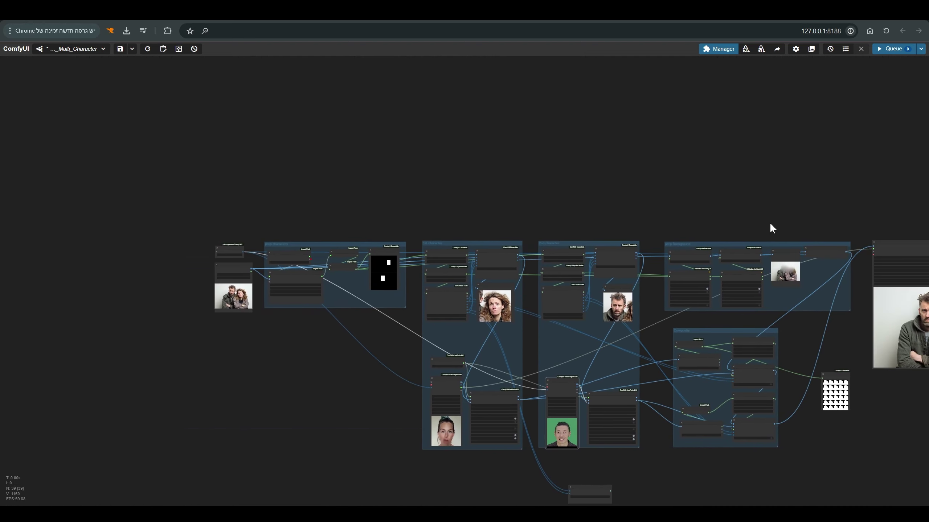
click(826, 252)
scroll(817, 224, right, 5)
scroll(733, 211, right, 1)
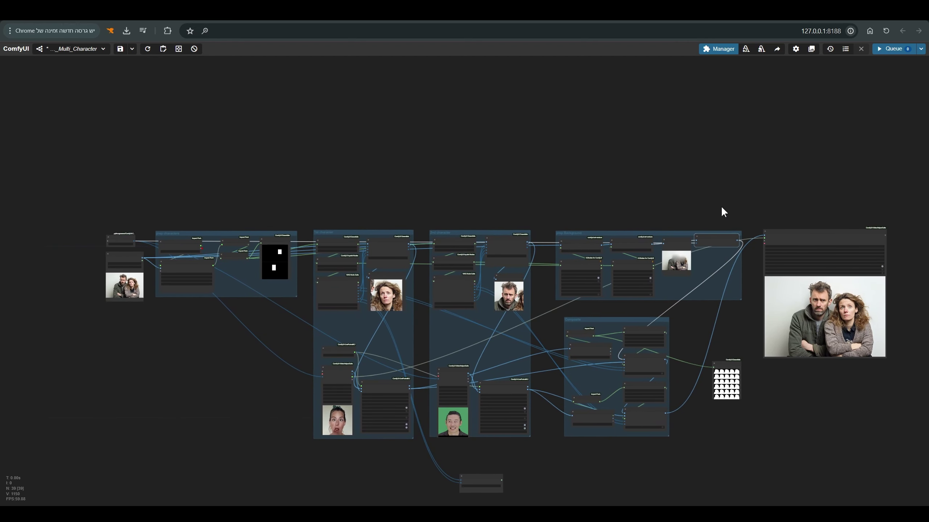